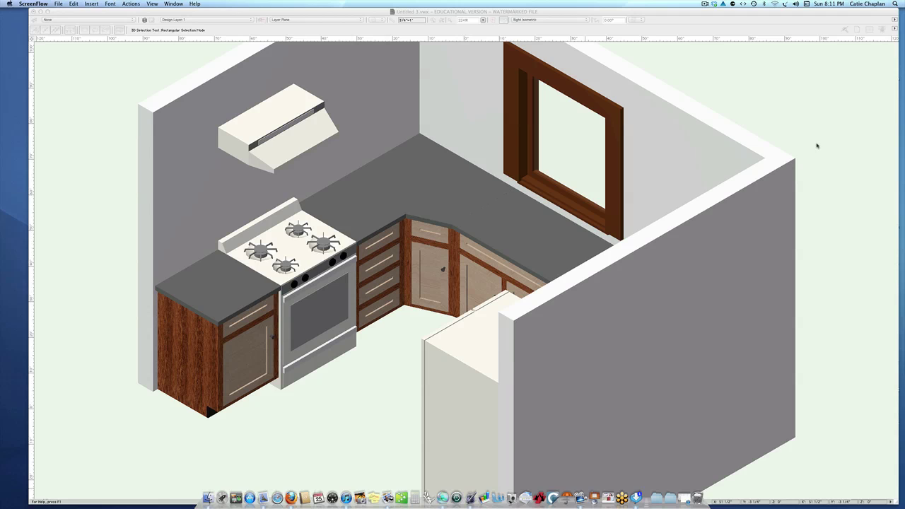
Bring Vectorworks forward and flip the kitchen from Left Isometric back to Right Isometric view.
{"action": "left_click", "coordinate": [823, 148]}
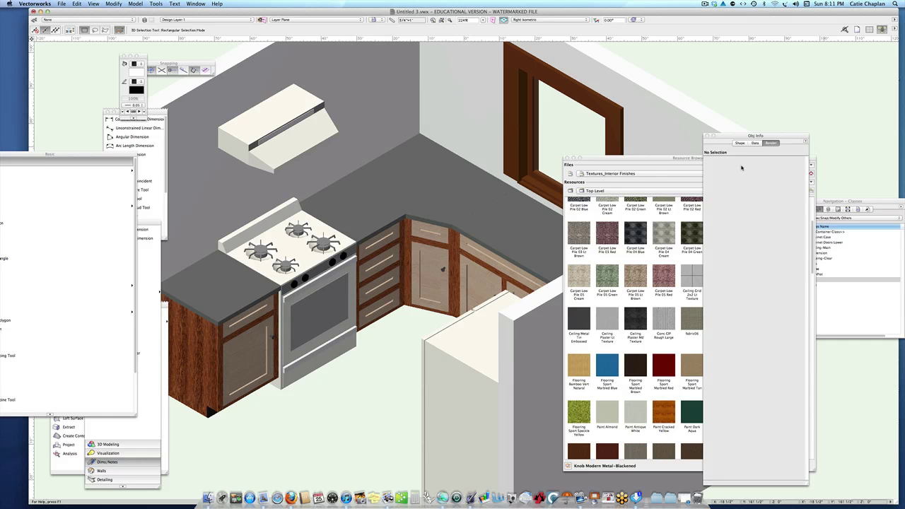
{"action": "key", "text": "KP_1"}
{"action": "key", "text": "KP_3"}
Change the four-drawer cabinet's drawer handles to Knob Modern in Obj Info's Shape tab, then deselect.
{"action": "left_click", "coordinate": [391, 309]}
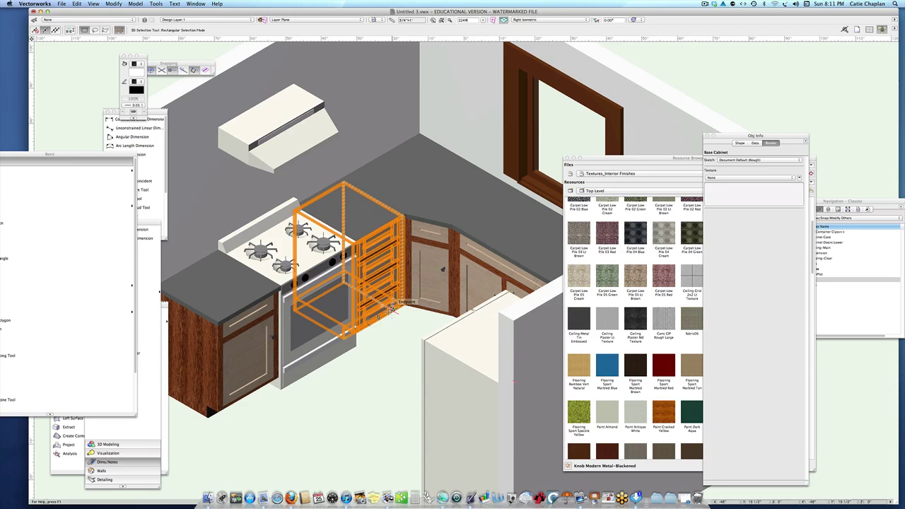
{"action": "left_click", "coordinate": [740, 142]}
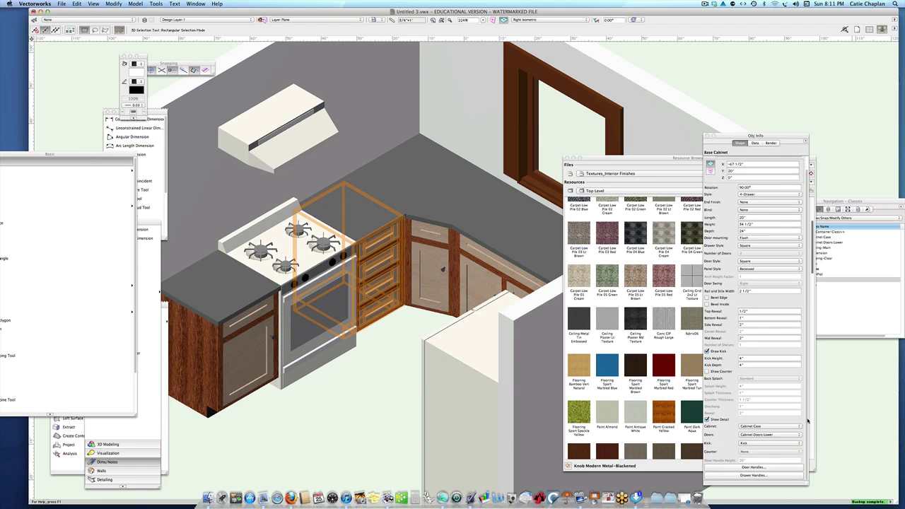
{"action": "left_click", "coordinate": [751, 475]}
{"action": "left_click", "coordinate": [495, 170]}
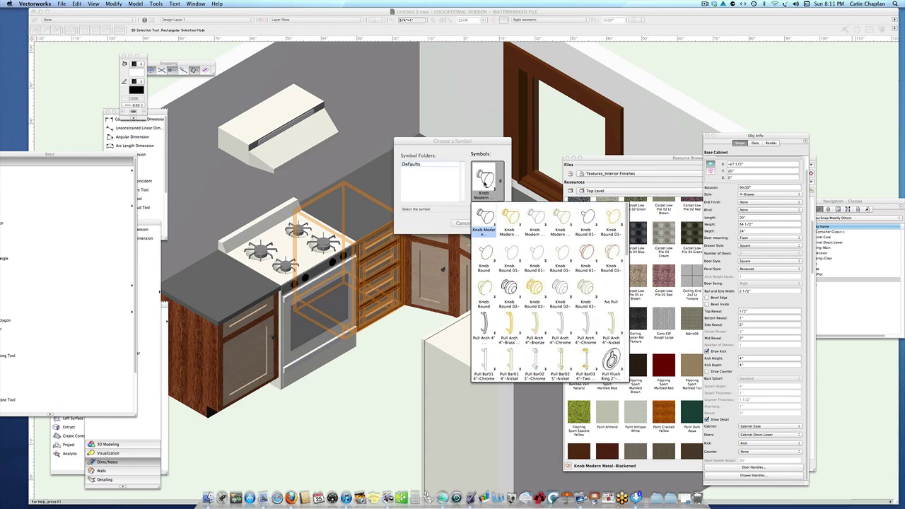
{"action": "left_click", "coordinate": [487, 221]}
{"action": "left_click", "coordinate": [490, 220]}
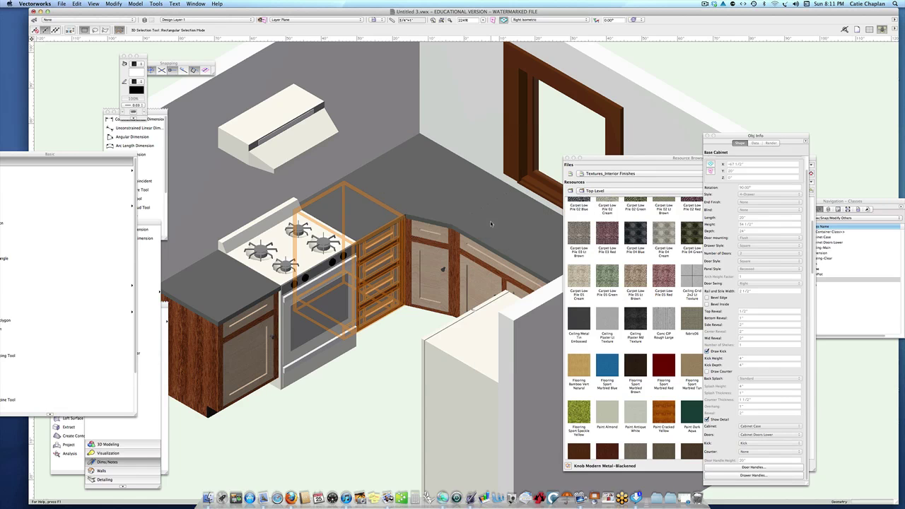
{"action": "left_click", "coordinate": [391, 364]}
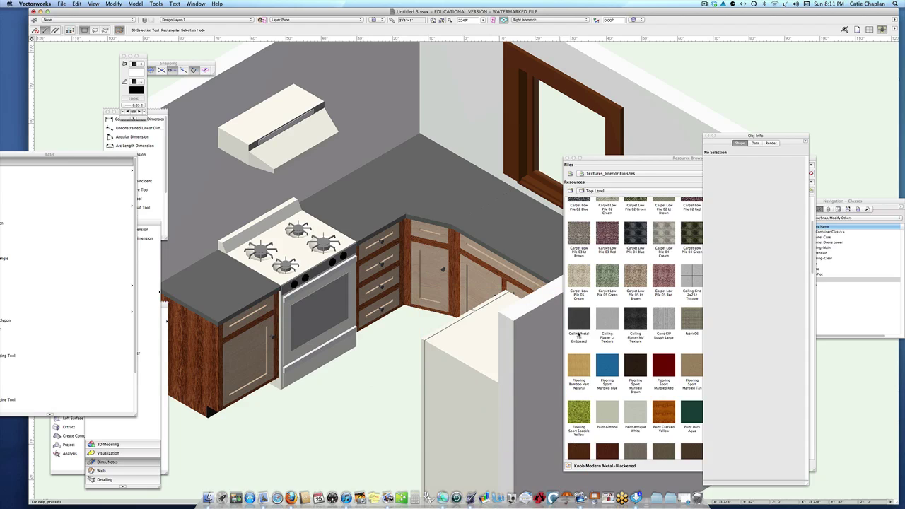
Switch to Top/Plan view and load the Architect Sampler library in the Resource Browser.
{"action": "key", "text": "super+5"}
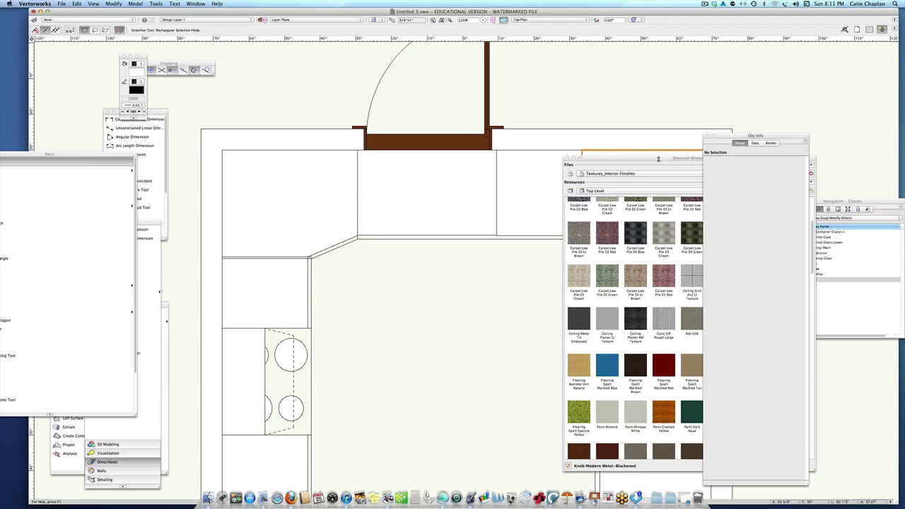
{"action": "left_click", "coordinate": [628, 175]}
{"action": "left_click", "coordinate": [606, 172]}
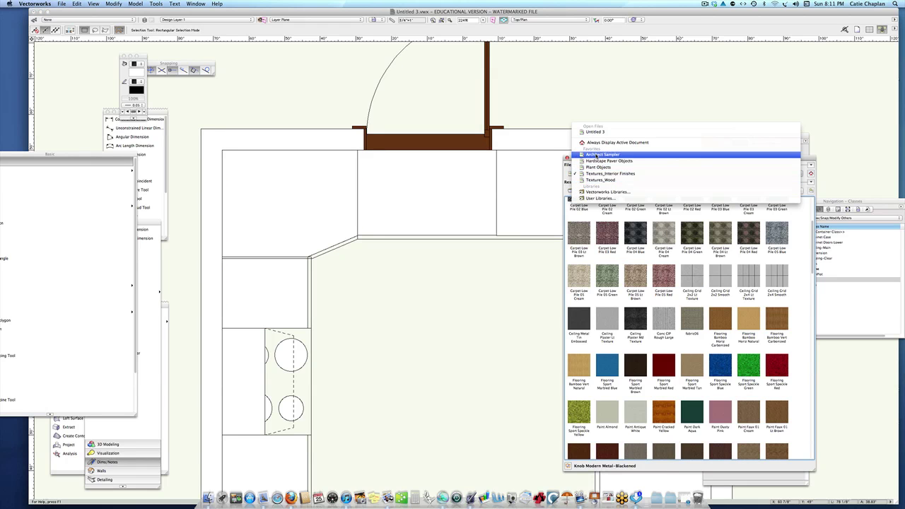
{"action": "left_click", "coordinate": [602, 154]}
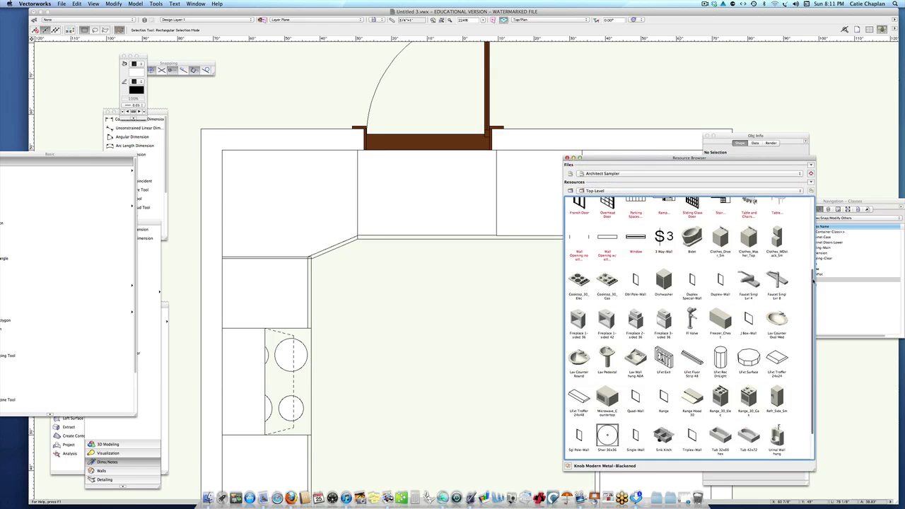
{"action": "scroll", "coordinate": [599, 299], "scroll_direction": "up", "scroll_amount": 5}
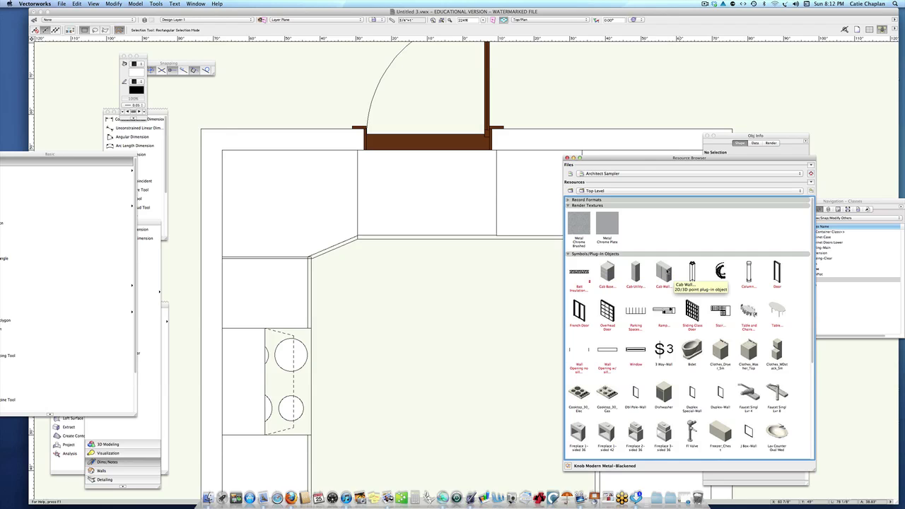
{"action": "scroll", "coordinate": [396, 269], "scroll_direction": "down", "scroll_amount": 2}
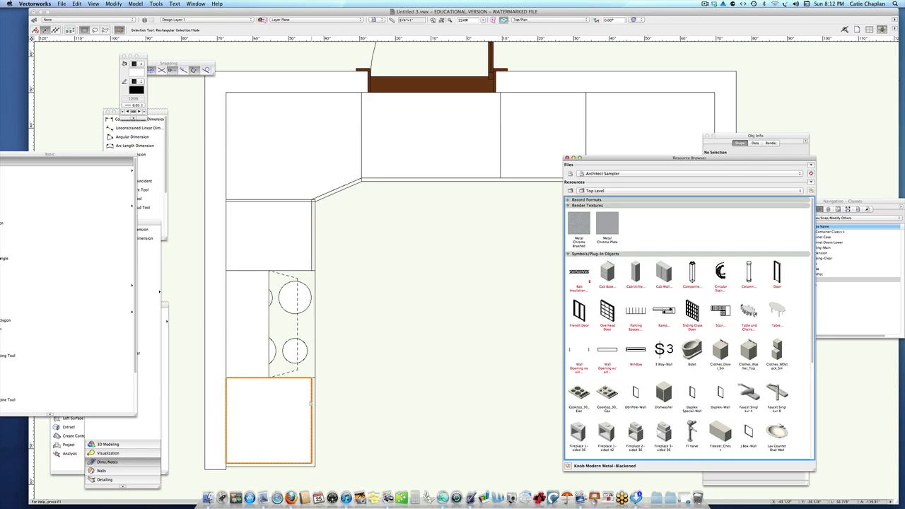
Insert a rotated 30" Cab Wall cabinet and drag it up and left beside the range.
{"action": "left_click", "coordinate": [311, 401]}
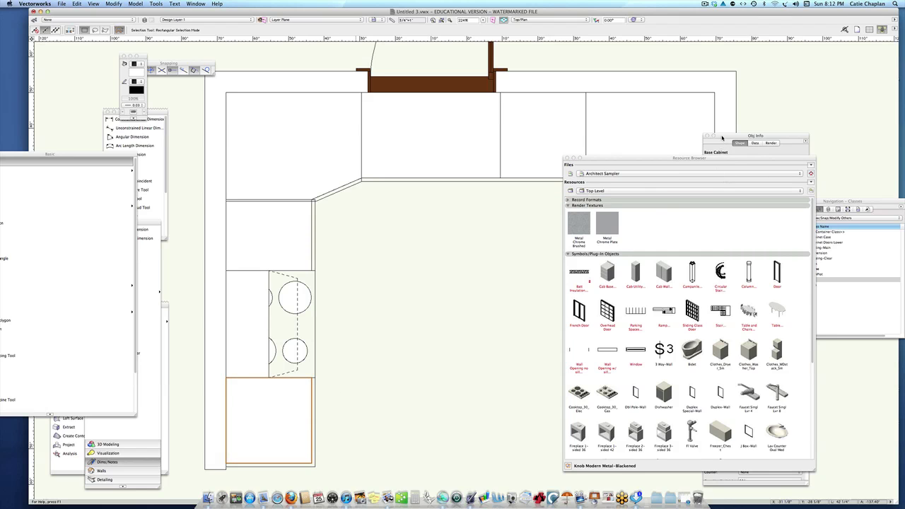
{"action": "left_click", "coordinate": [722, 137]}
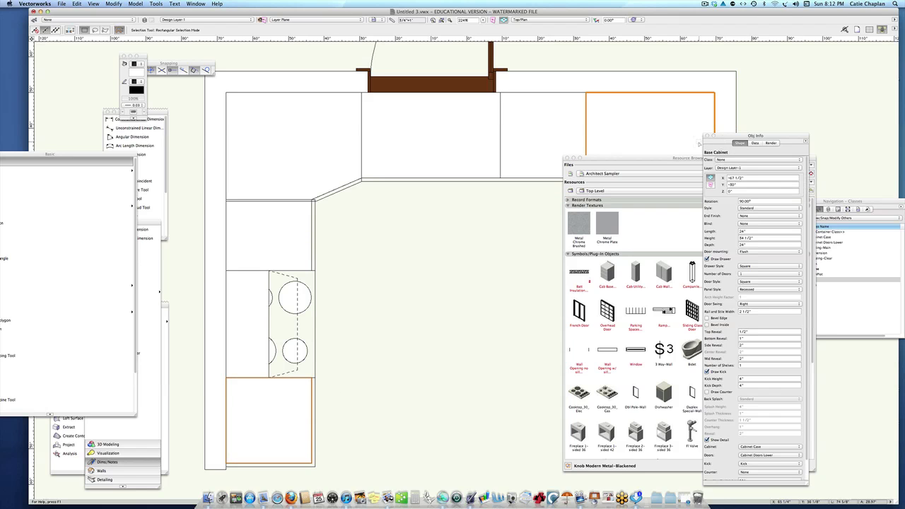
{"action": "left_click", "coordinate": [657, 157]}
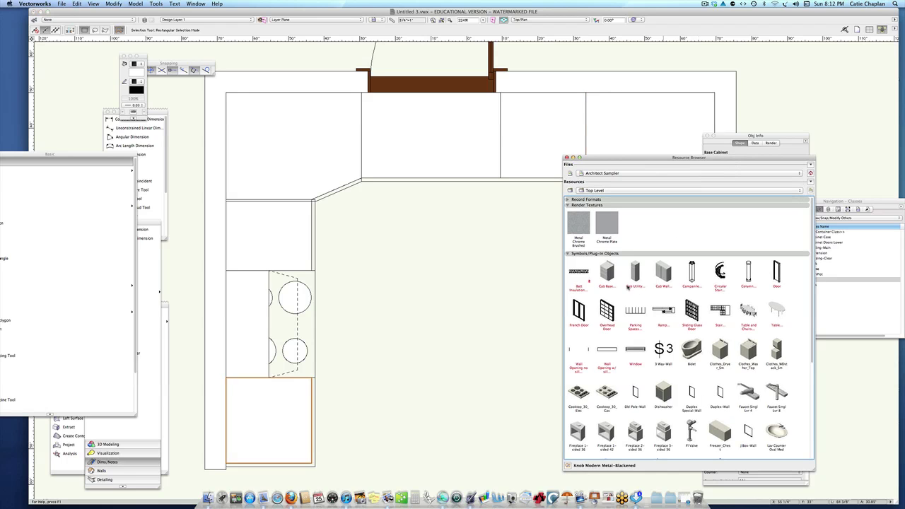
{"action": "double_click", "coordinate": [663, 283]}
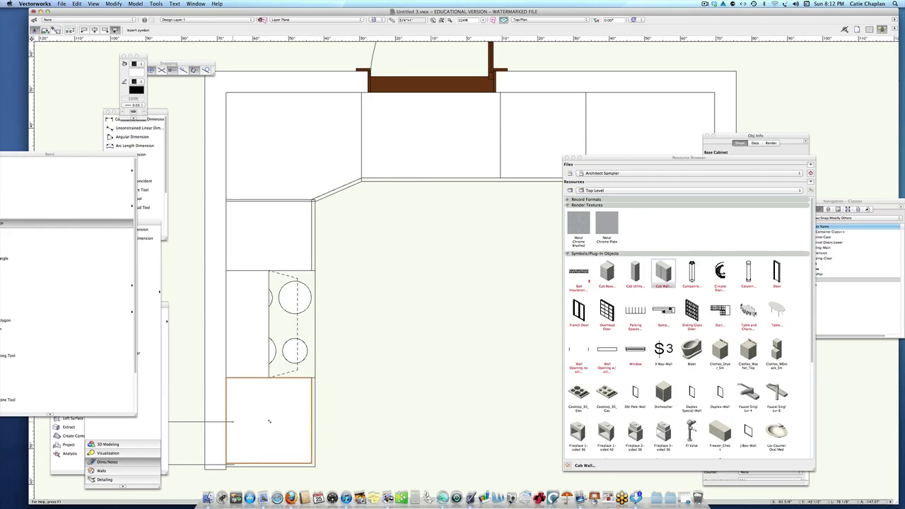
{"action": "left_click", "coordinate": [393, 401]}
{"action": "left_click", "coordinate": [393, 361]}
{"action": "key", "text": "x"}
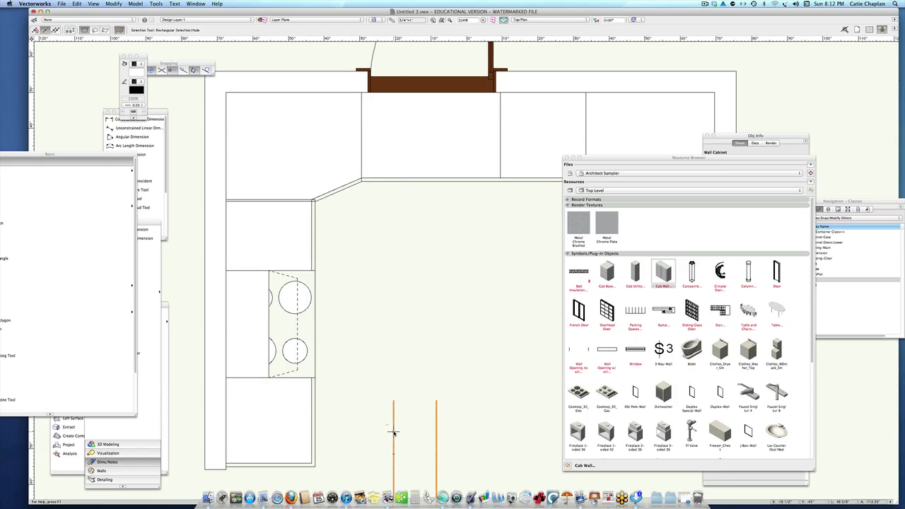
{"action": "left_click_drag", "start_coordinate": [393, 427], "coordinate": [375, 362]}
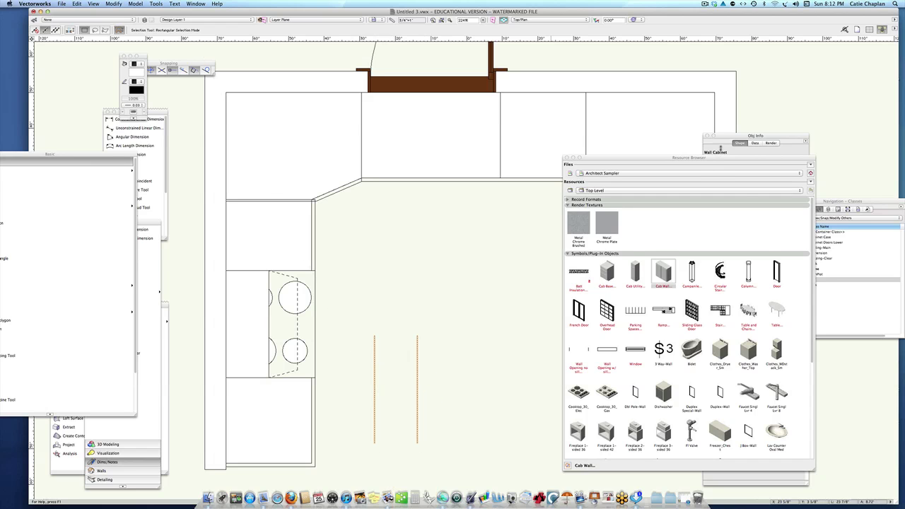
{"action": "left_click", "coordinate": [723, 144]}
{"action": "left_click_drag", "start_coordinate": [736, 140], "coordinate": [535, 178]}
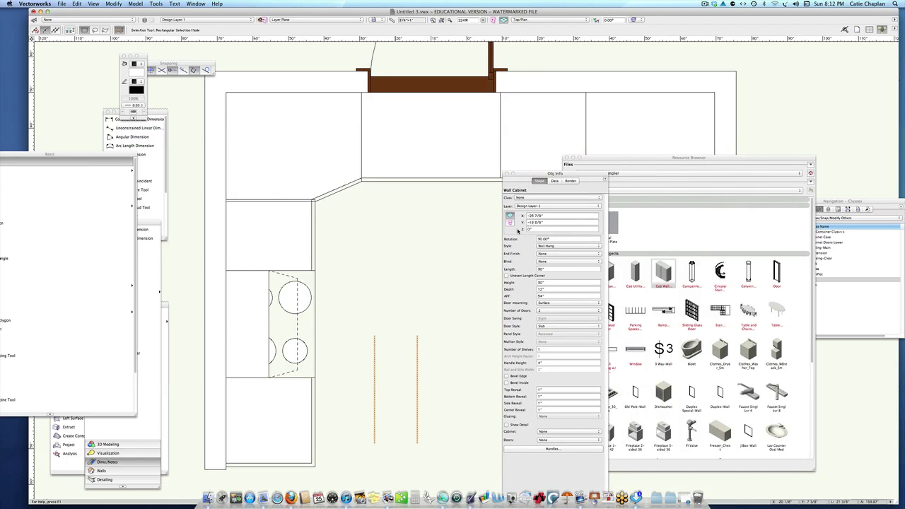
Set the wall cabinet length to 24", keep blind at None, and give it a Peninsula end finish.
{"action": "left_click", "coordinate": [545, 271]}
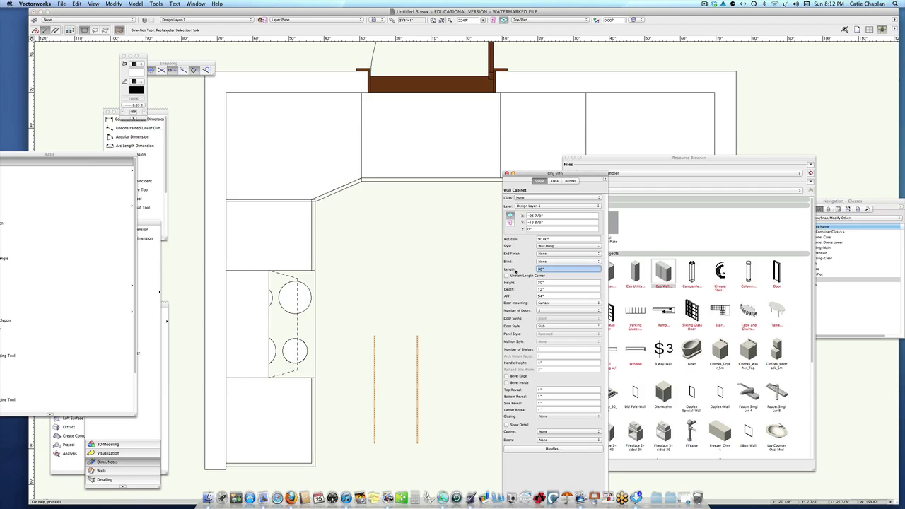
{"action": "type", "text": "24"}
{"action": "key", "text": "Return"}
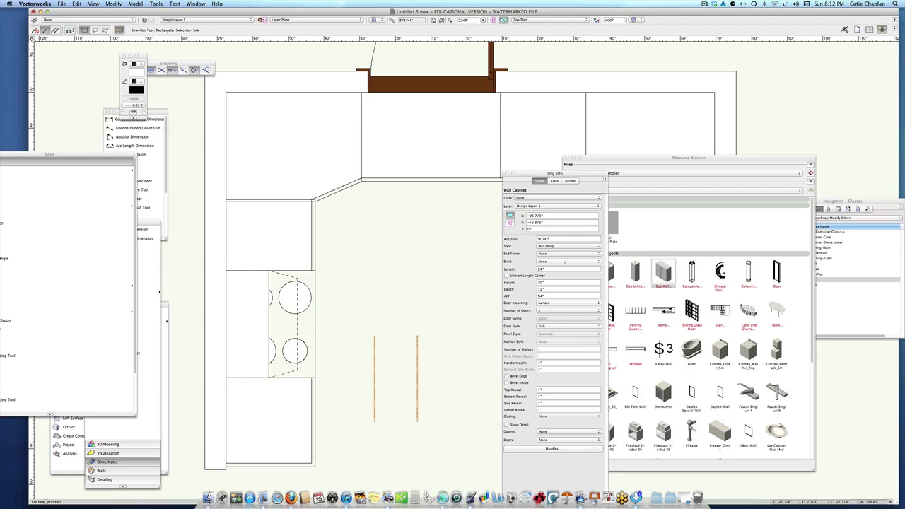
{"action": "left_click", "coordinate": [545, 263]}
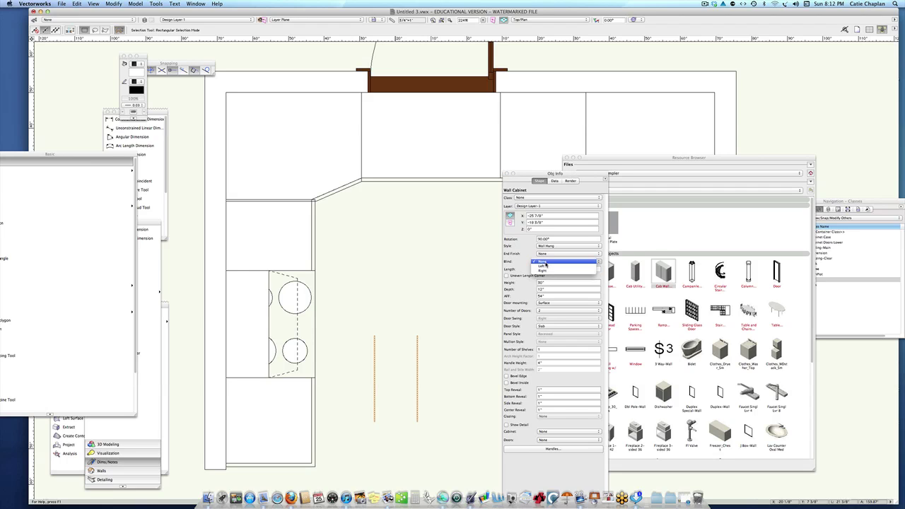
{"action": "left_click", "coordinate": [544, 263]}
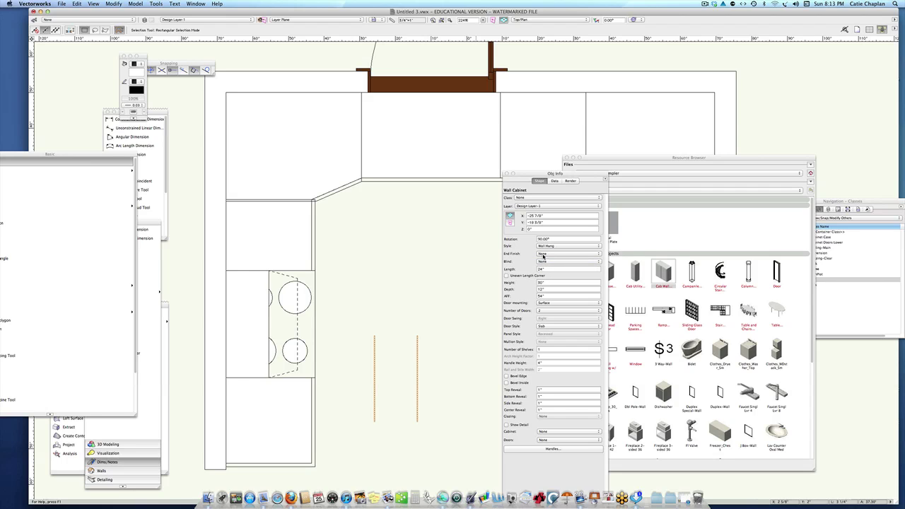
{"action": "left_click", "coordinate": [543, 255]}
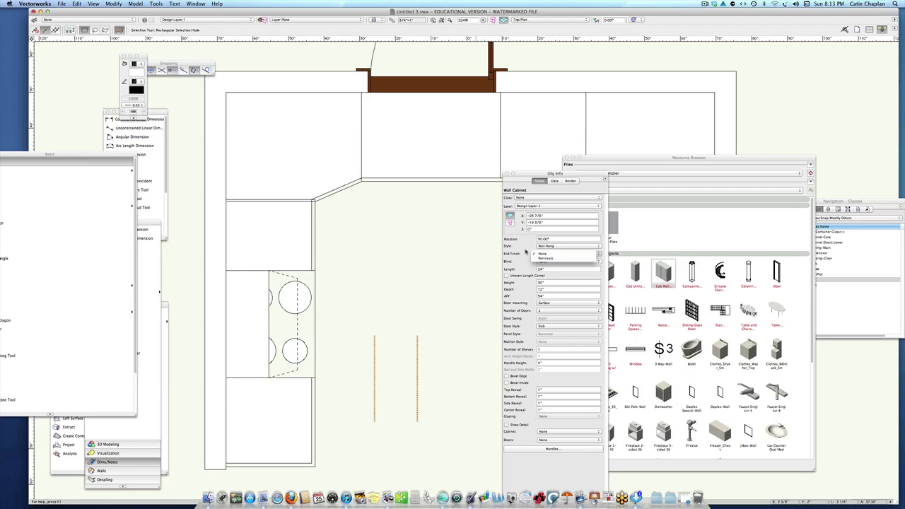
{"action": "left_click", "coordinate": [536, 258]}
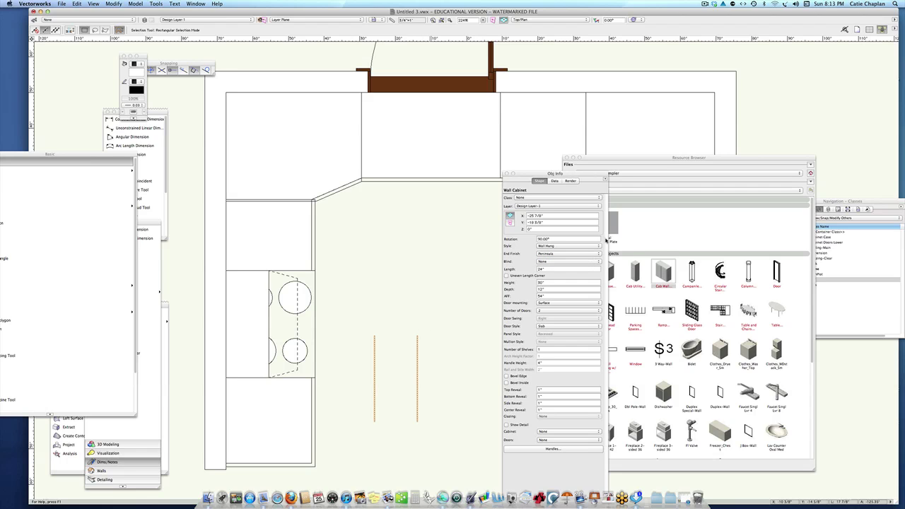
Keep the Wall Hung style after trying Corner Square and Corner Diagonal, then go isometric.
{"action": "left_click_drag", "start_coordinate": [570, 175], "coordinate": [558, 110]}
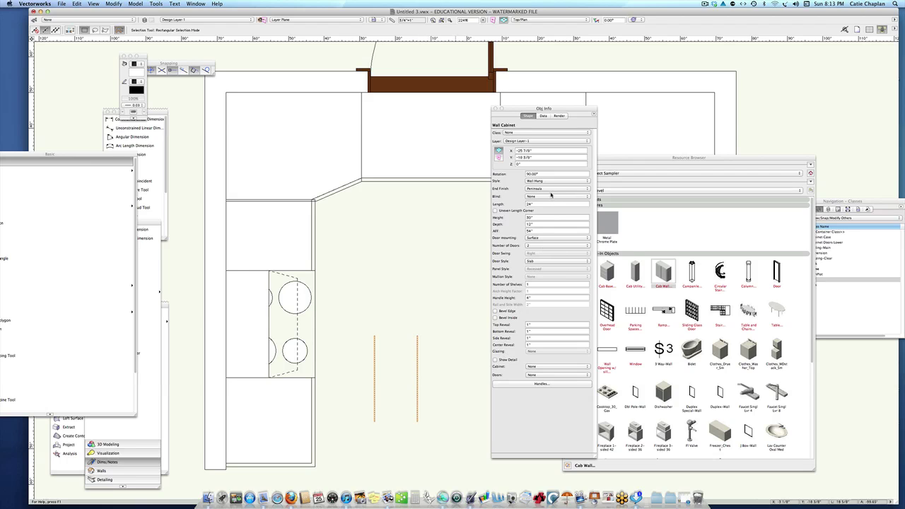
{"action": "left_click", "coordinate": [545, 182]}
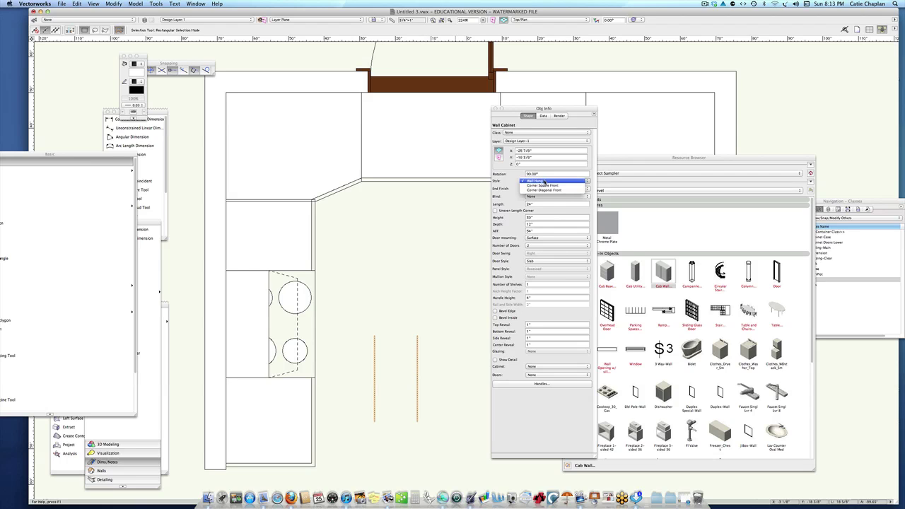
{"action": "left_click", "coordinate": [543, 186]}
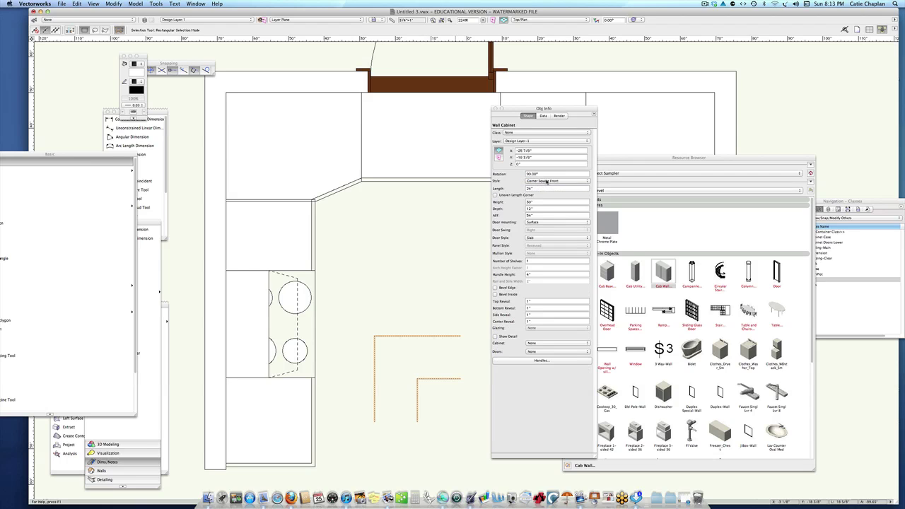
{"action": "left_click", "coordinate": [545, 181]}
{"action": "left_click", "coordinate": [543, 186]}
{"action": "left_click", "coordinate": [543, 182]}
{"action": "left_click", "coordinate": [538, 171]}
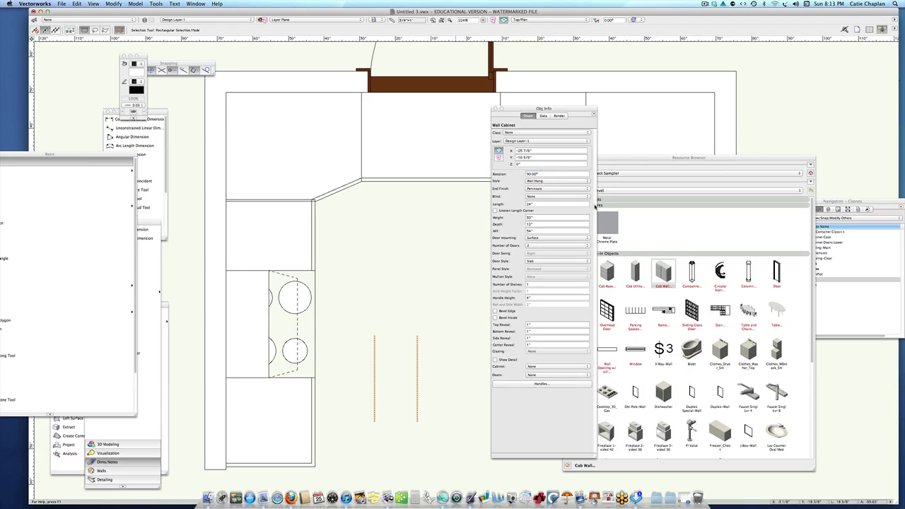
{"action": "key", "text": "KP_1"}
Shade the Right Isometric view with OpenGL rendering and pan to center the kitchen corner.
{"action": "key", "text": "KP_3"}
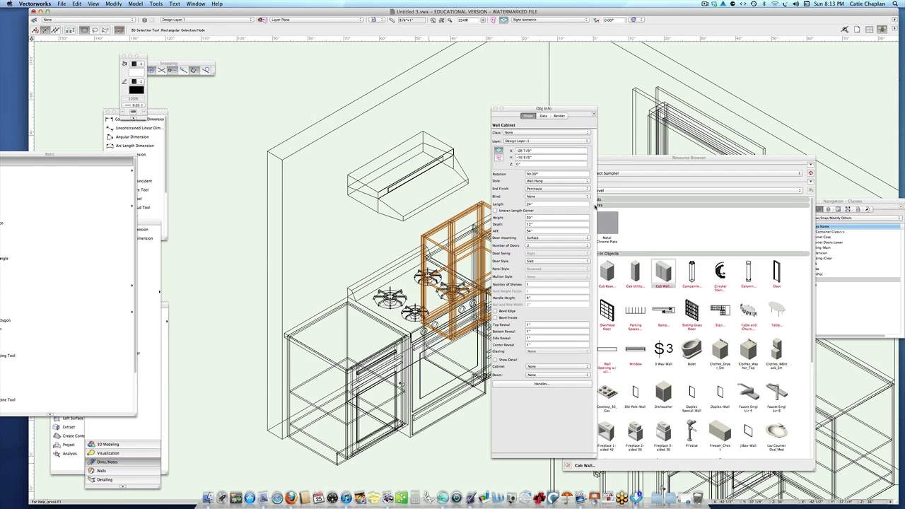
{"action": "key", "text": "super+shift+g"}
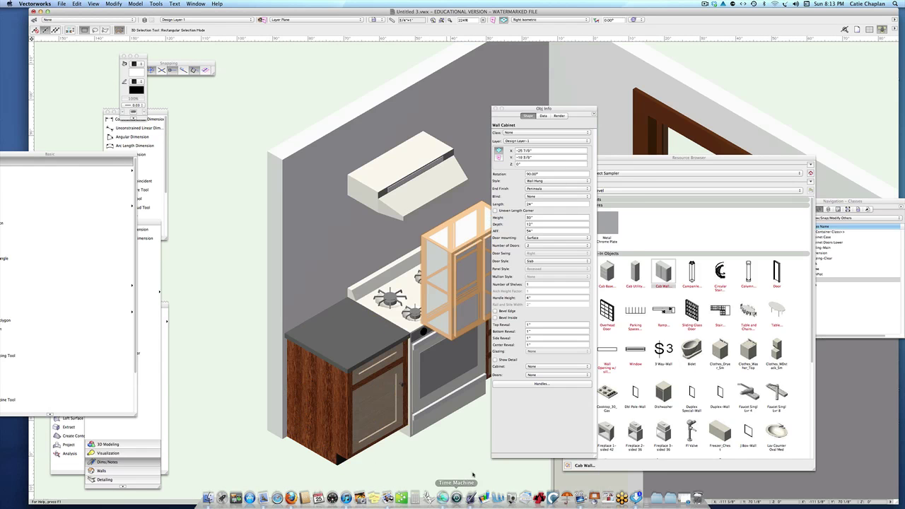
{"action": "middle_click_drag", "start_coordinate": [437, 442], "coordinate": [322, 379]}
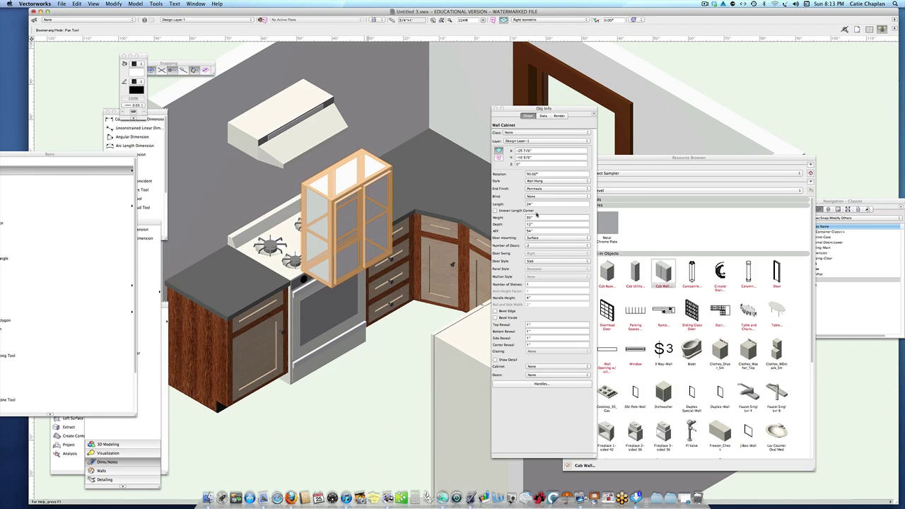
Mount the doors flush and settle on Square doors after trying Multipanel and Arched styles.
{"action": "left_click", "coordinate": [541, 237]}
{"action": "left_click", "coordinate": [537, 244]}
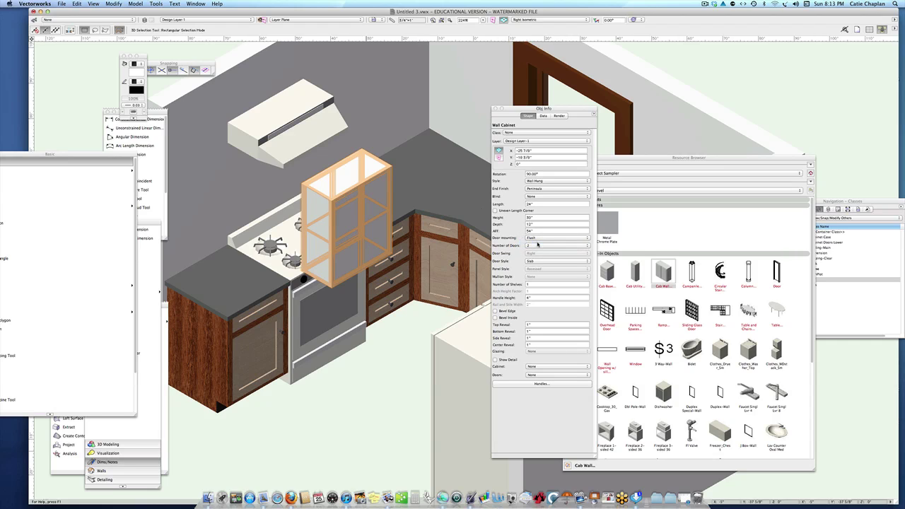
{"action": "left_click", "coordinate": [529, 262]}
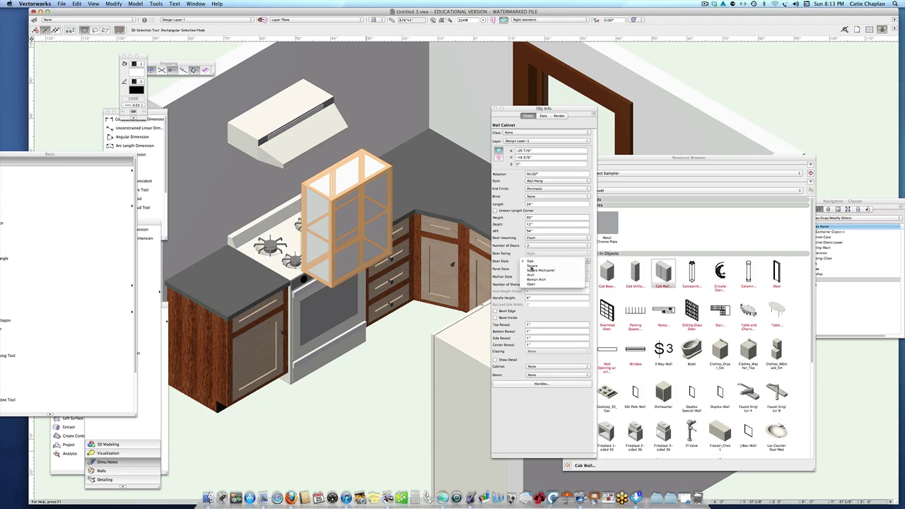
{"action": "left_click", "coordinate": [532, 266]}
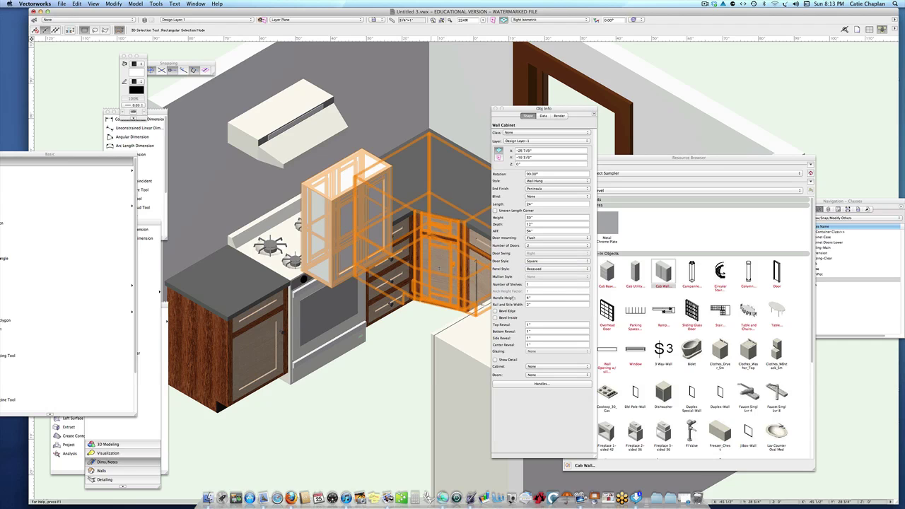
{"action": "left_click", "coordinate": [532, 269]}
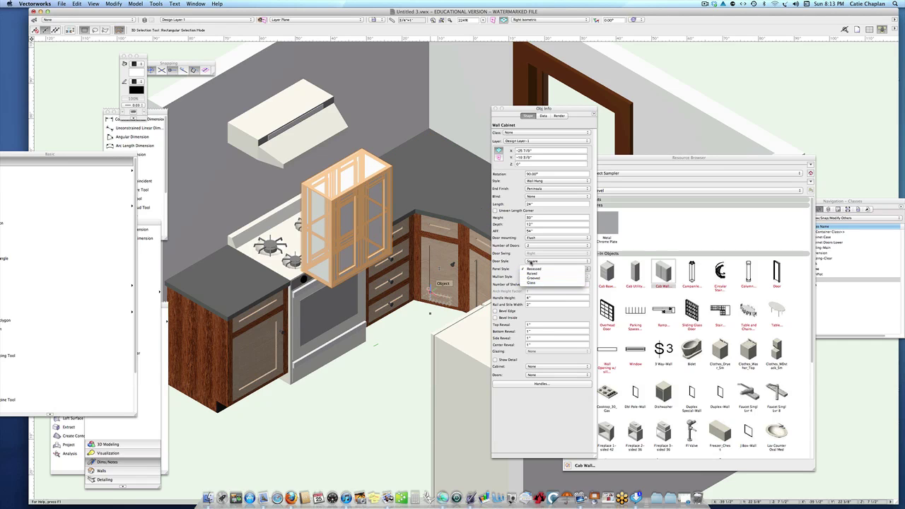
{"action": "left_click", "coordinate": [531, 262]}
{"action": "left_click", "coordinate": [531, 262]}
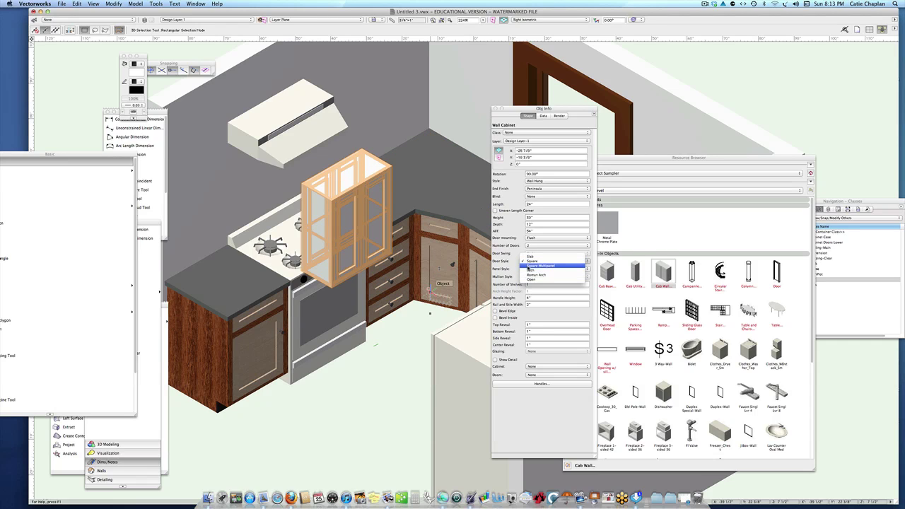
{"action": "left_click", "coordinate": [539, 265]}
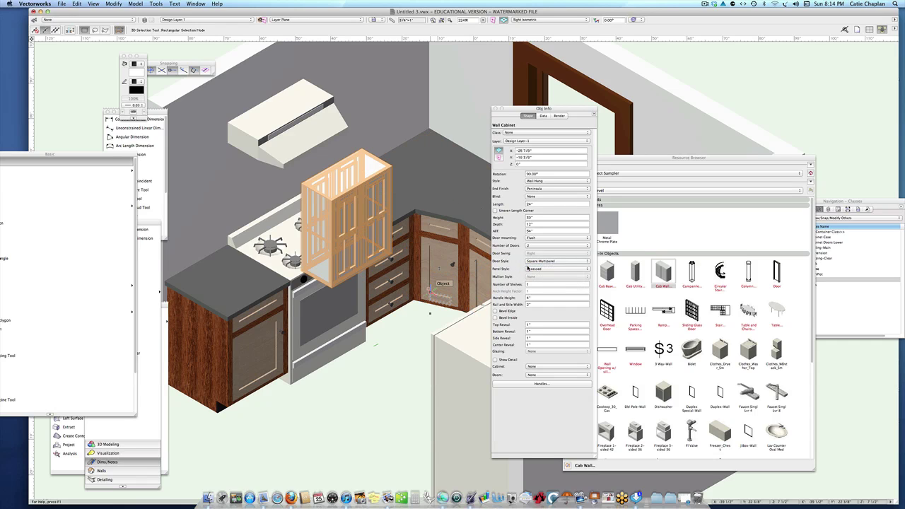
{"action": "left_click", "coordinate": [539, 262]}
{"action": "left_click", "coordinate": [537, 268]}
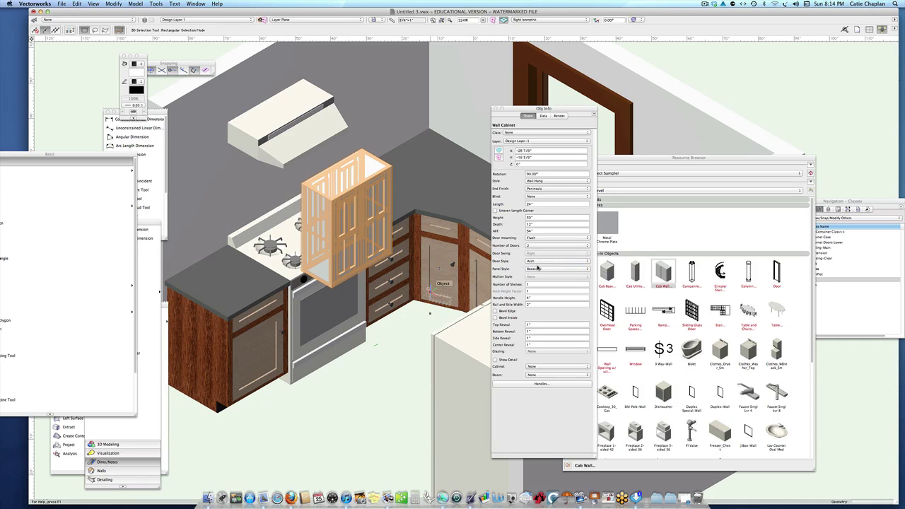
{"action": "left_click", "coordinate": [542, 261]}
{"action": "left_click", "coordinate": [541, 253]}
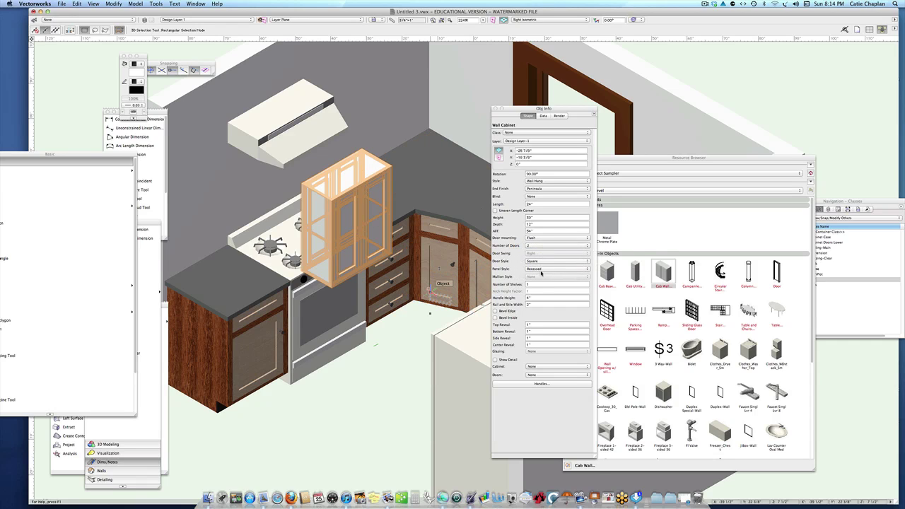
Make the door panels glass with Colonial mullions, after trying Fractional, Prairie and Vista.
{"action": "left_click", "coordinate": [539, 270]}
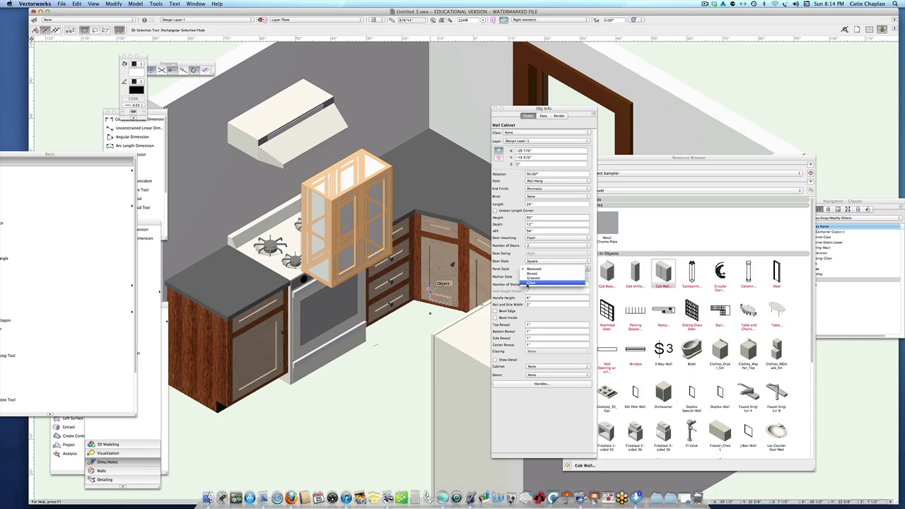
{"action": "left_click", "coordinate": [530, 283]}
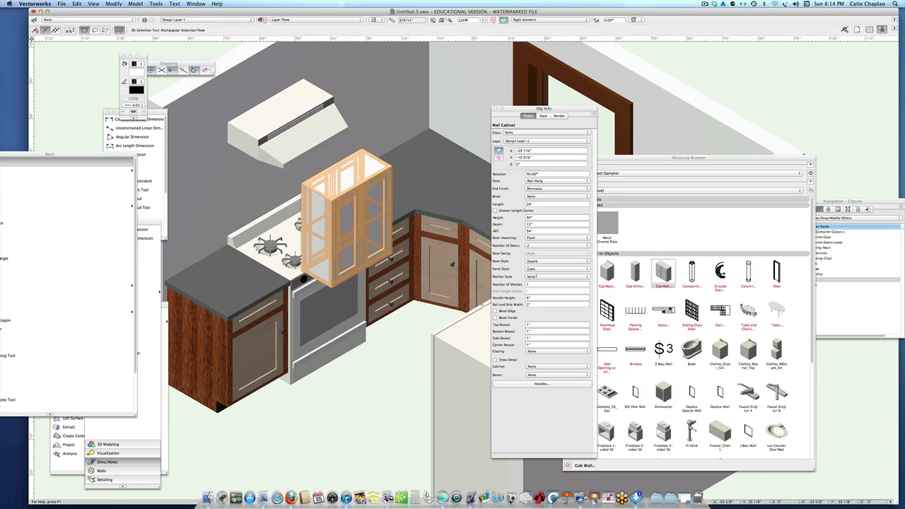
{"action": "left_click", "coordinate": [535, 277]}
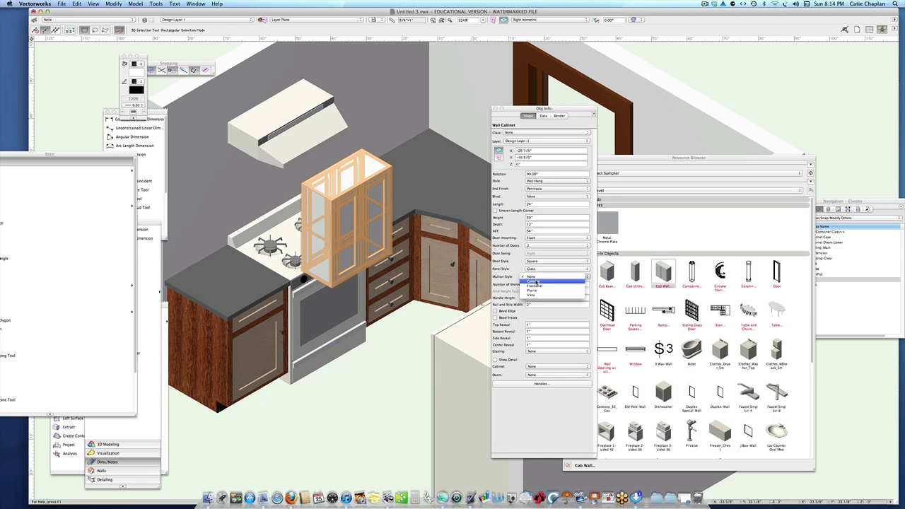
{"action": "left_click", "coordinate": [533, 281]}
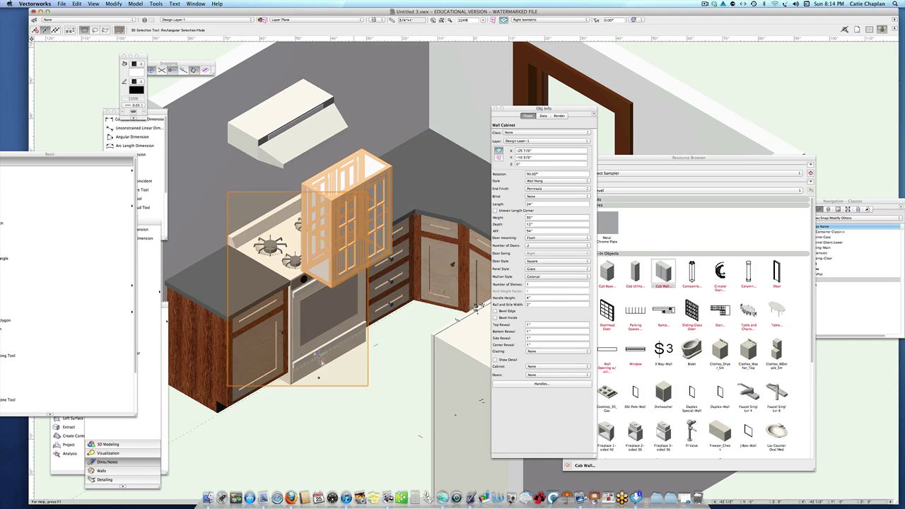
{"action": "left_click", "coordinate": [539, 276]}
{"action": "left_click", "coordinate": [539, 281]}
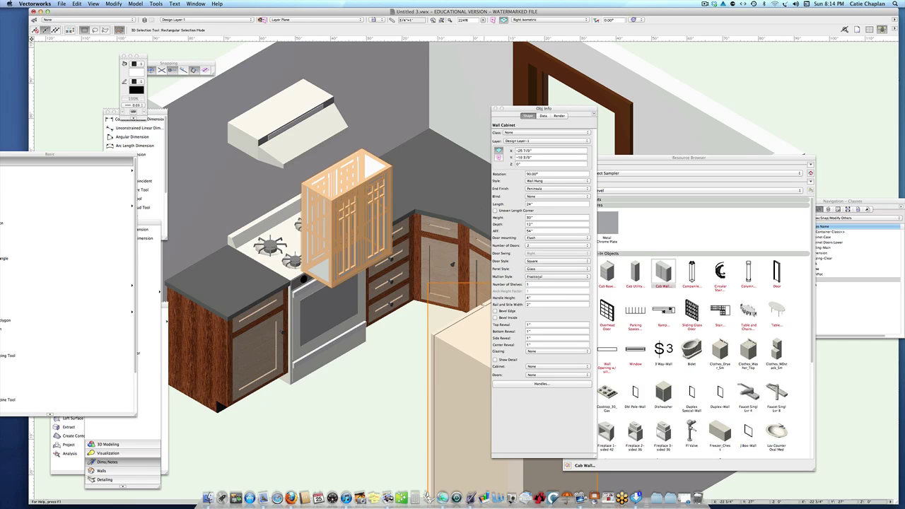
{"action": "left_click", "coordinate": [539, 277]}
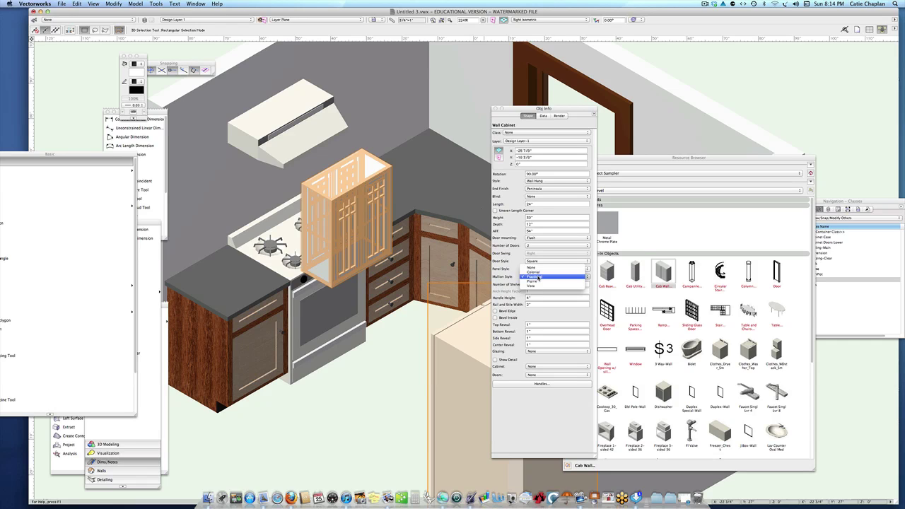
{"action": "left_click", "coordinate": [539, 283]}
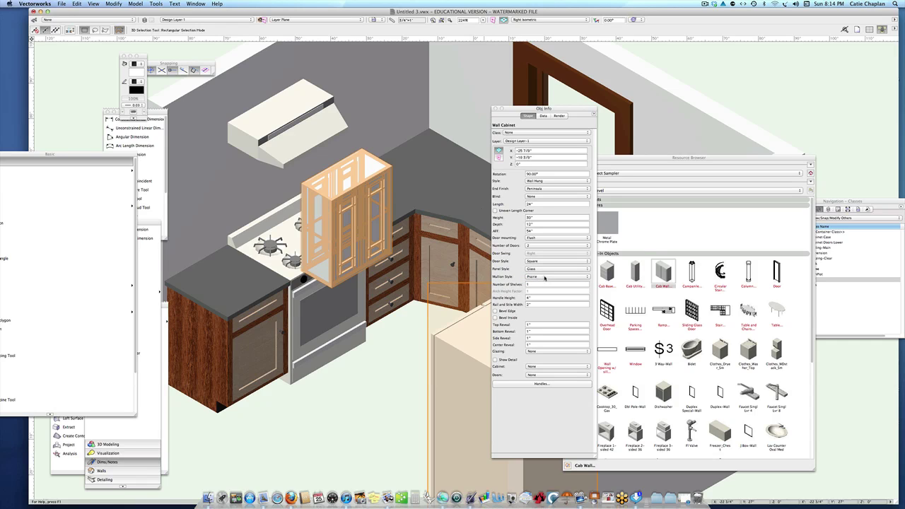
{"action": "left_click", "coordinate": [544, 278]}
{"action": "left_click", "coordinate": [542, 282]}
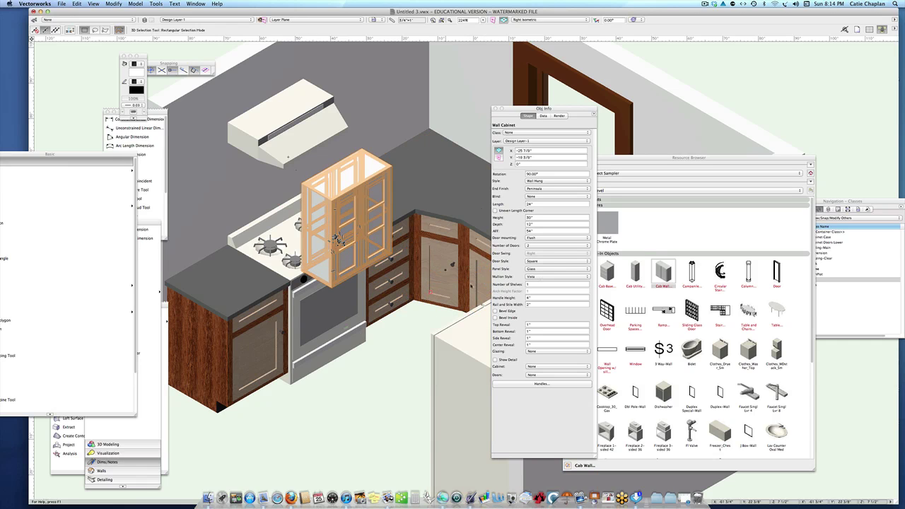
{"action": "left_click", "coordinate": [545, 276]}
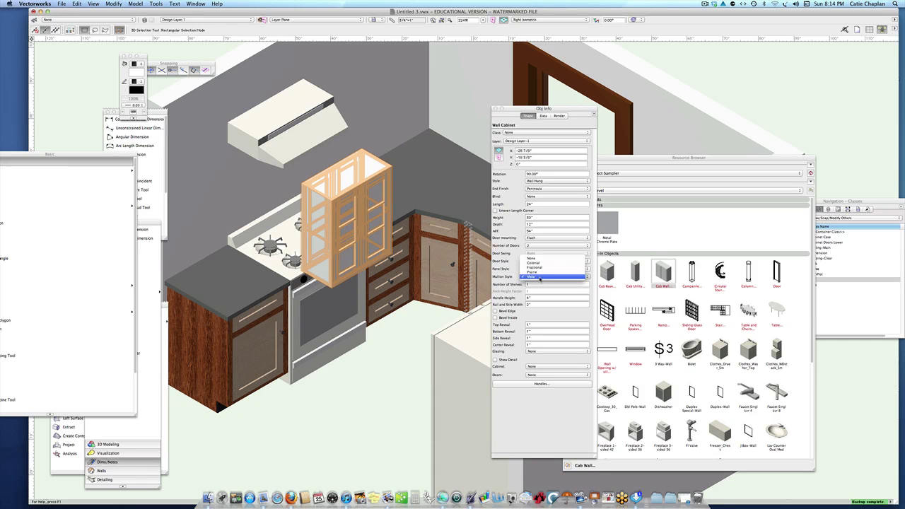
{"action": "left_click", "coordinate": [539, 262]}
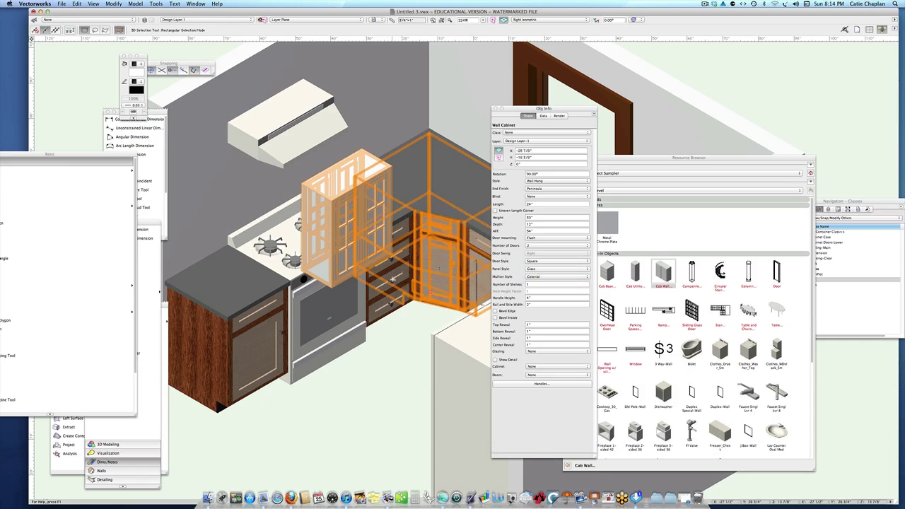
Give the wall cabinet 2 shelves.
{"action": "left_click", "coordinate": [525, 283]}
{"action": "type", "text": "2"}
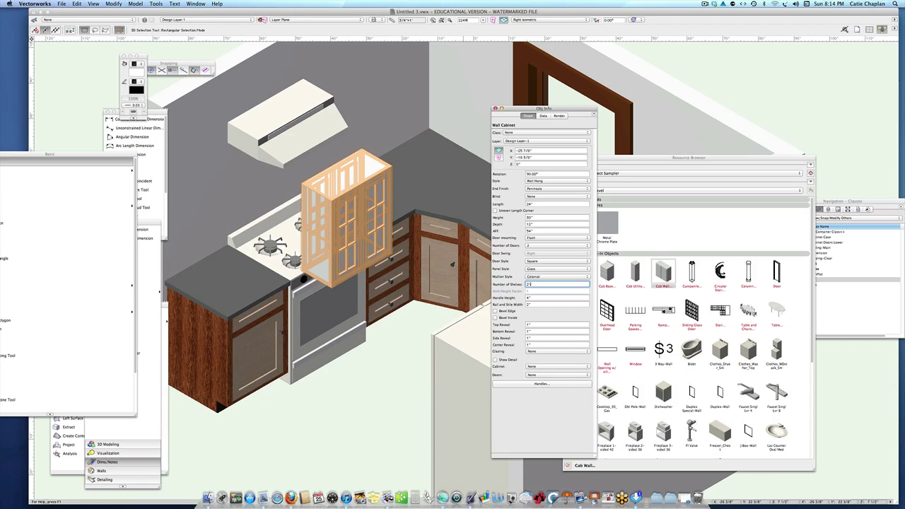
{"action": "key", "text": "Return"}
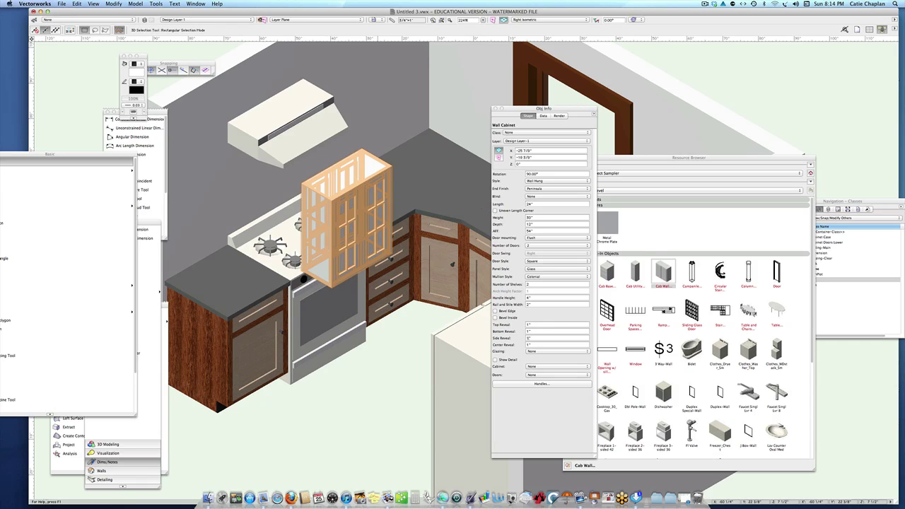
Set the door Side Reveal to 3 and the Center Reveal to 2.
{"action": "left_click", "coordinate": [535, 338]}
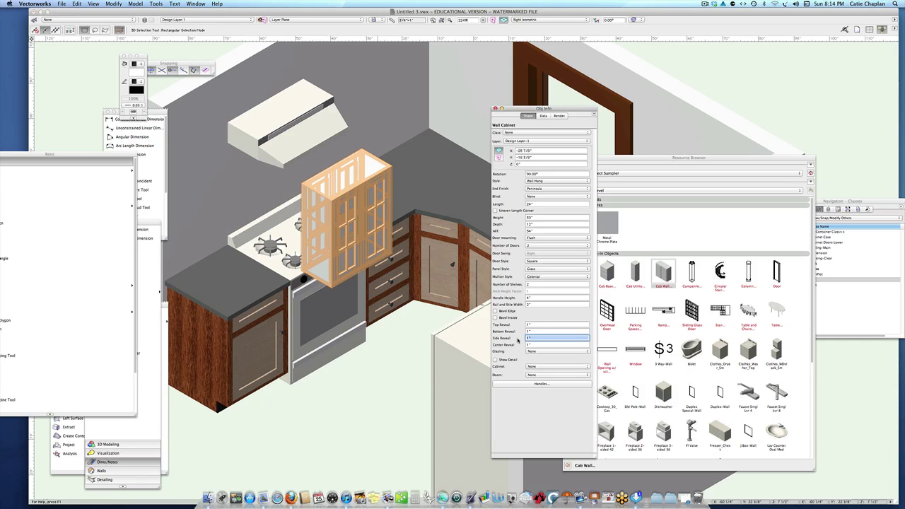
{"action": "type", "text": "3"}
{"action": "key", "text": "Tab"}
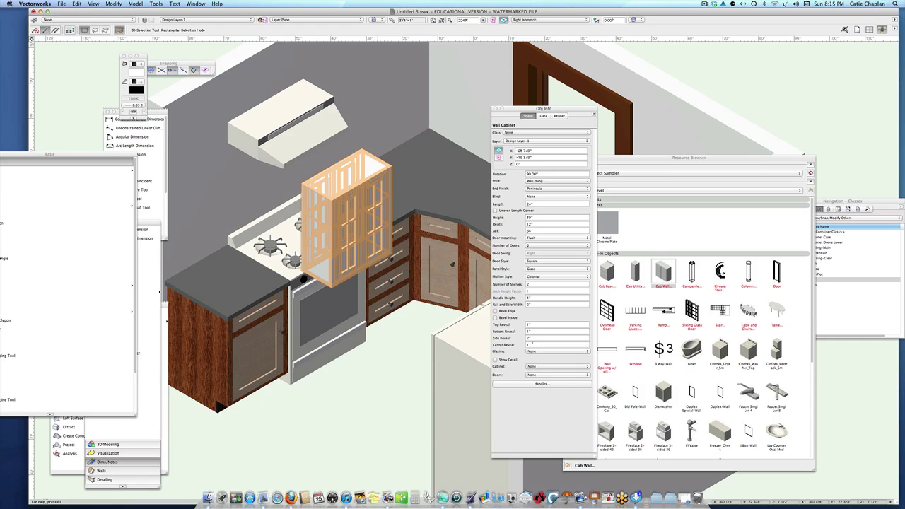
{"action": "type", "text": "2"}
{"action": "key", "text": "Return"}
Assign the cabinet's glass to the Glazing-Clear class.
{"action": "left_click", "coordinate": [538, 351]}
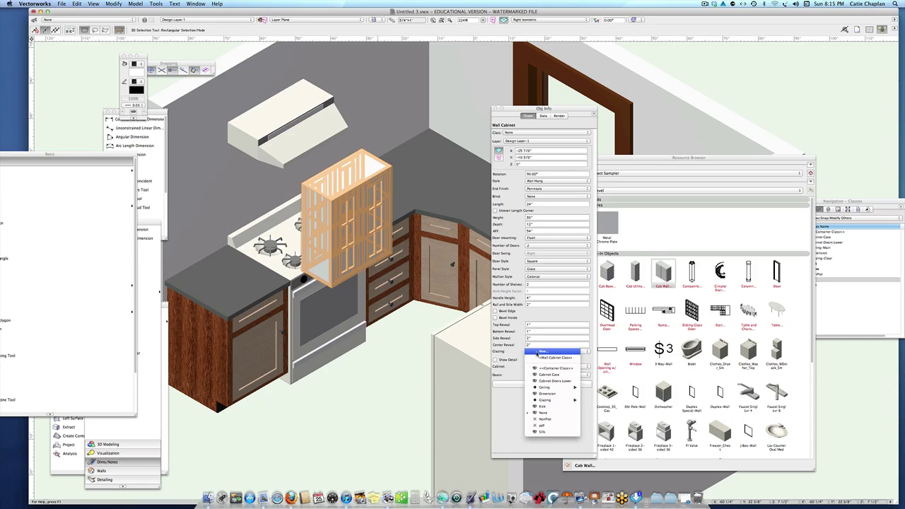
{"action": "mouse_move", "coordinate": [543, 401]}
{"action": "left_click", "coordinate": [594, 400]}
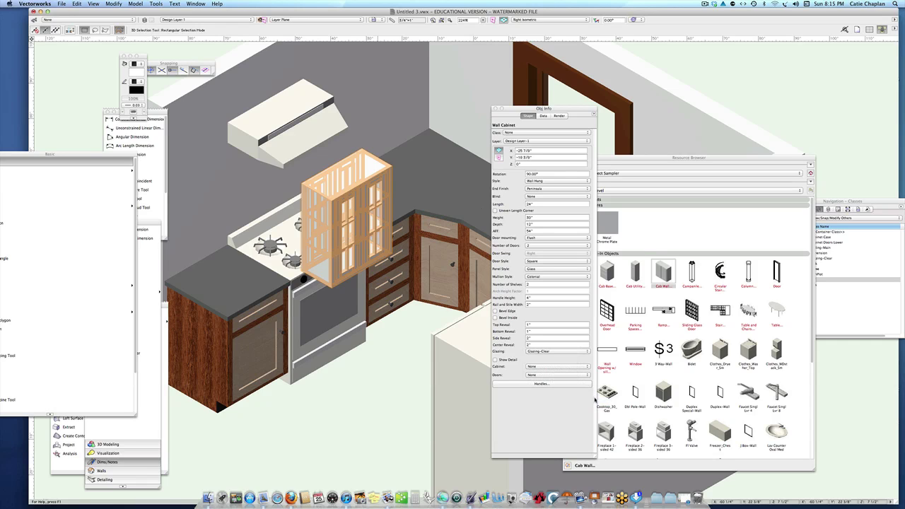
{"action": "left_click", "coordinate": [547, 366]}
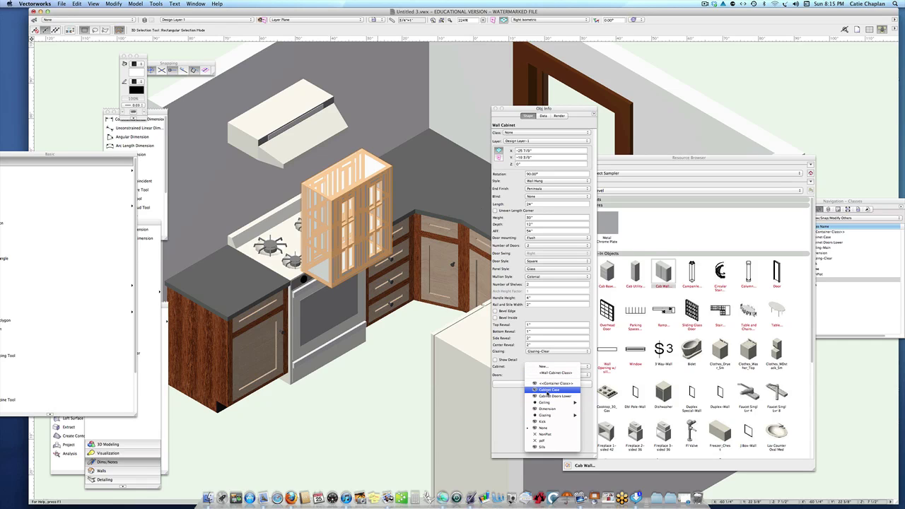
Class the cabinet body as Cabinet Case and the doors as Cabinet Doors Lower.
{"action": "left_click", "coordinate": [548, 390]}
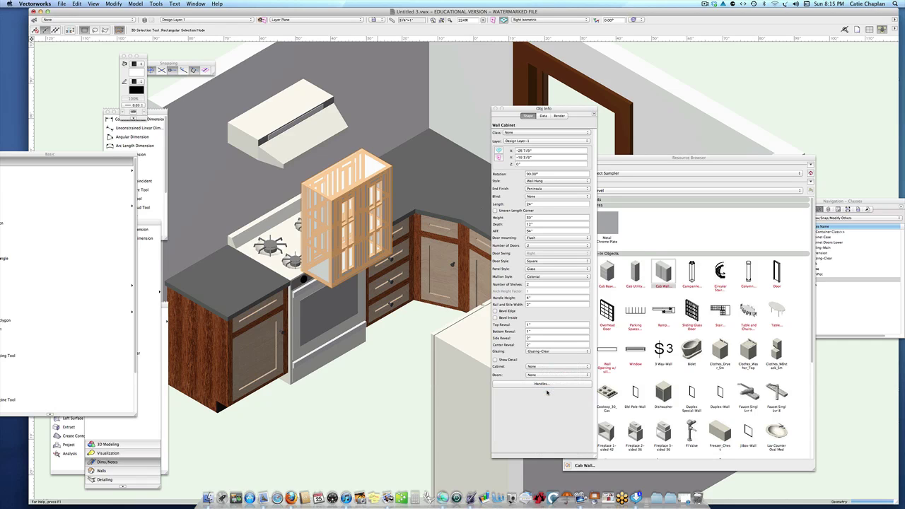
{"action": "left_click", "coordinate": [557, 376]}
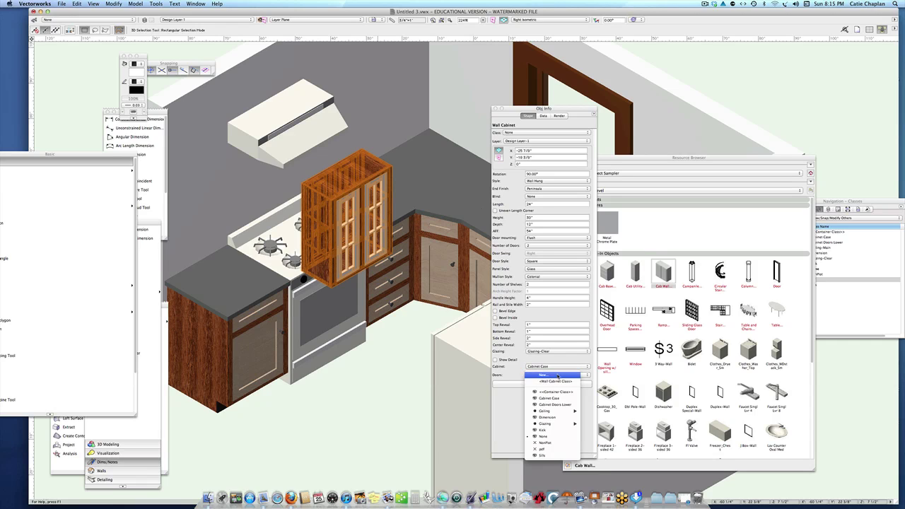
{"action": "left_click", "coordinate": [559, 404]}
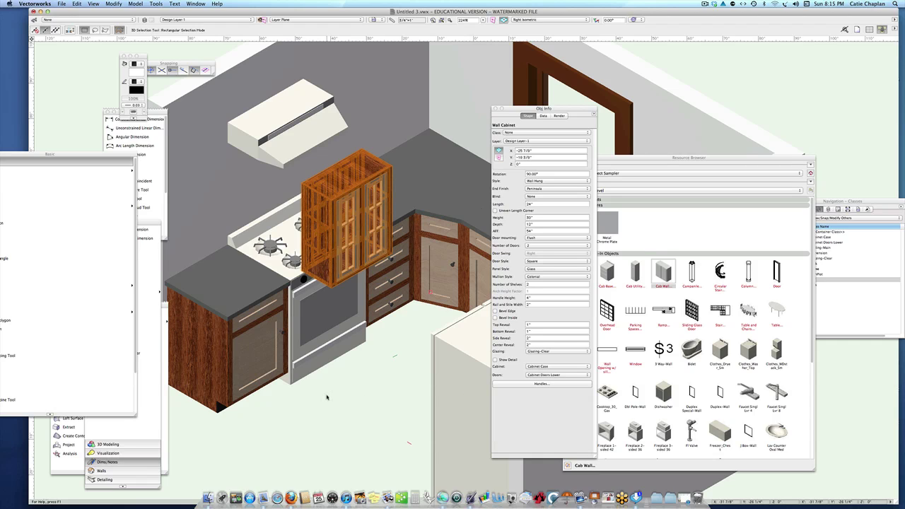
Apply Knob Modern handles to the wall cabinet and deselect it to see the rendering.
{"action": "left_click", "coordinate": [537, 383]}
{"action": "left_click", "coordinate": [487, 181]}
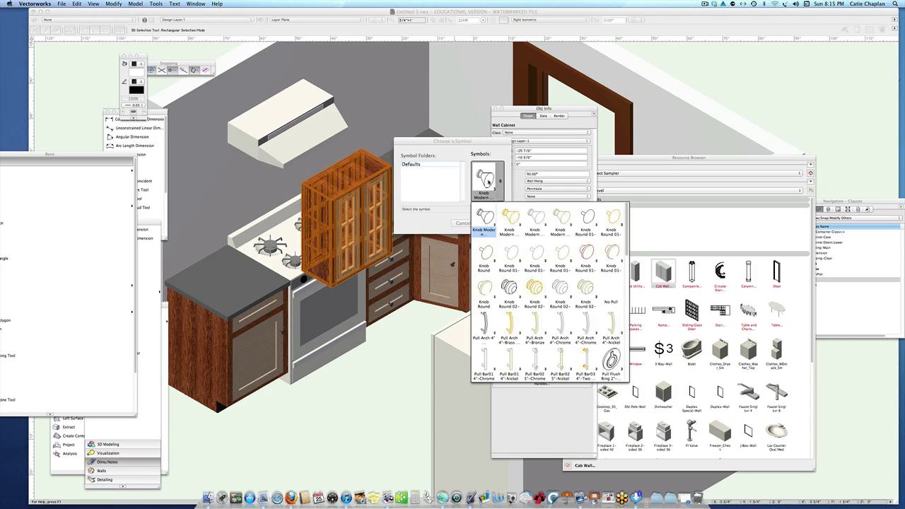
{"action": "left_click", "coordinate": [488, 183]}
{"action": "left_click", "coordinate": [490, 223]}
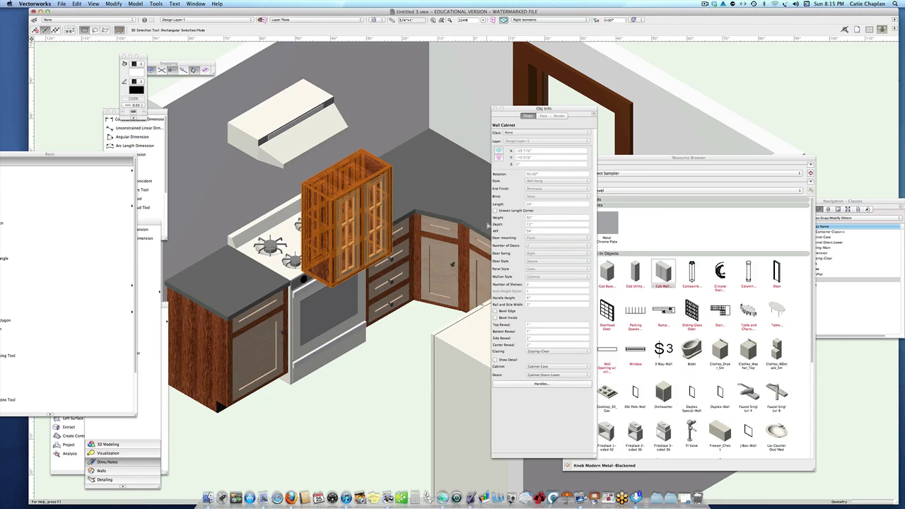
{"action": "left_click", "coordinate": [377, 376]}
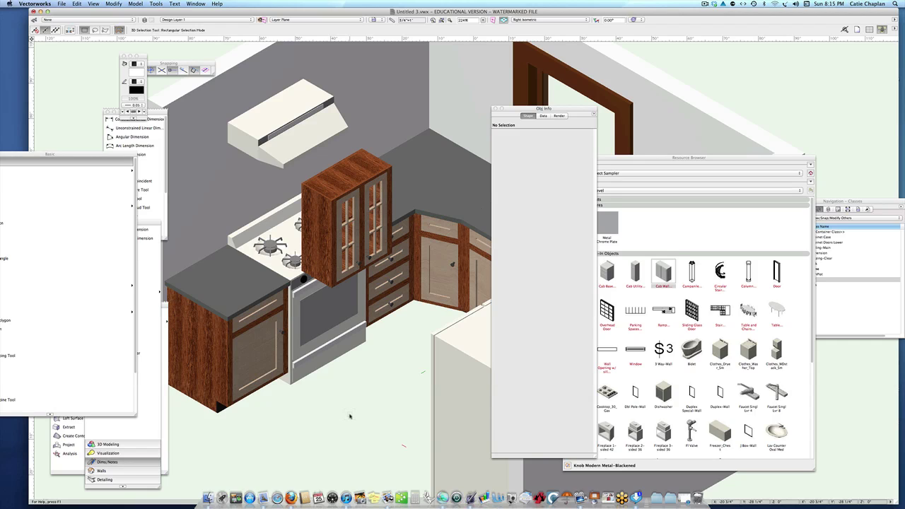
In Top/Plan, turn on Show Detail for the wall cabinet and move it to X -47 1/2", Y -30".
{"action": "key", "text": "F5"}
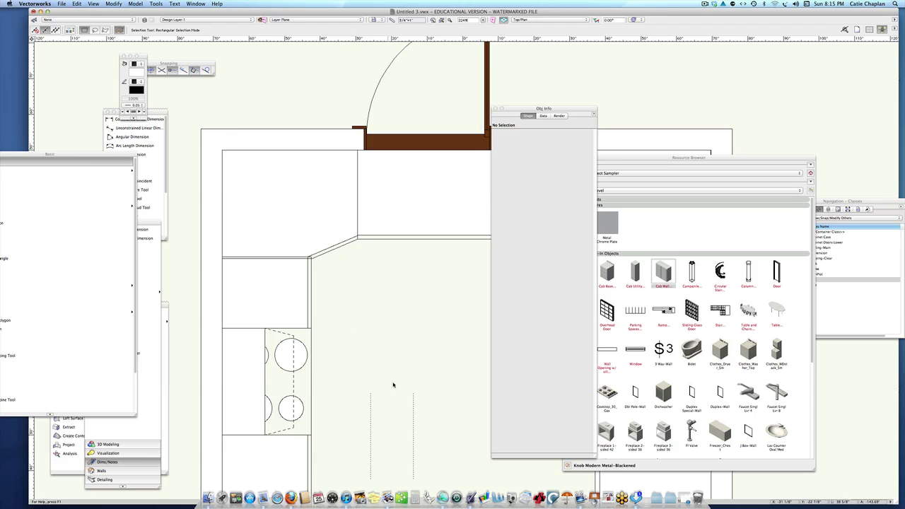
{"action": "middle_click_drag", "start_coordinate": [370, 361], "coordinate": [417, 247]}
{"action": "left_click", "coordinate": [460, 336]}
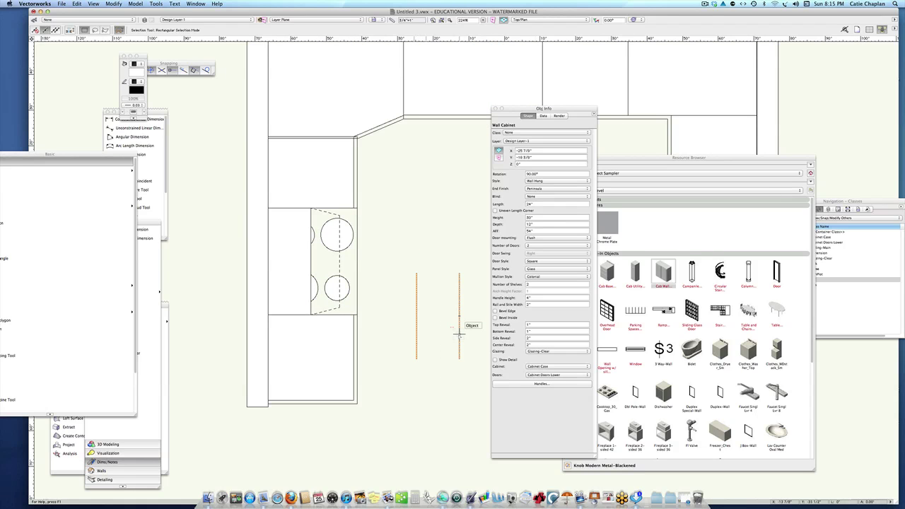
{"action": "left_click", "coordinate": [495, 359]}
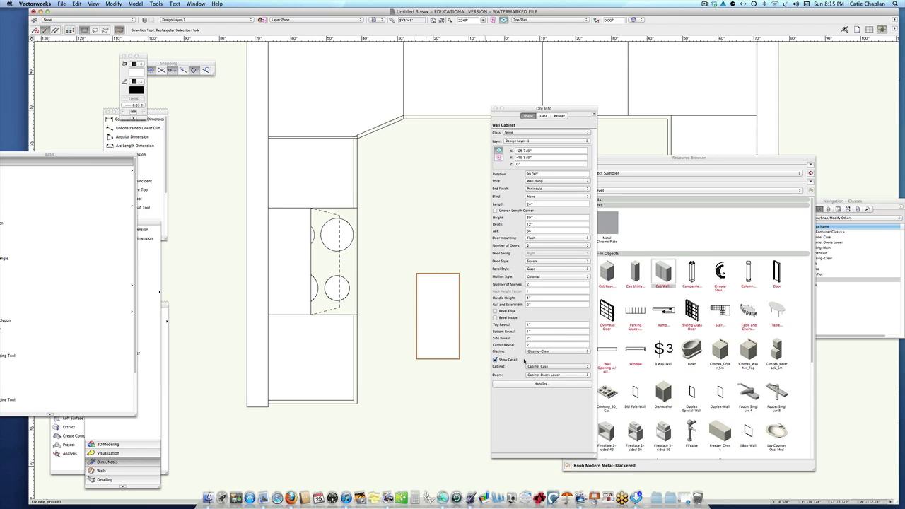
{"action": "left_click", "coordinate": [495, 359]}
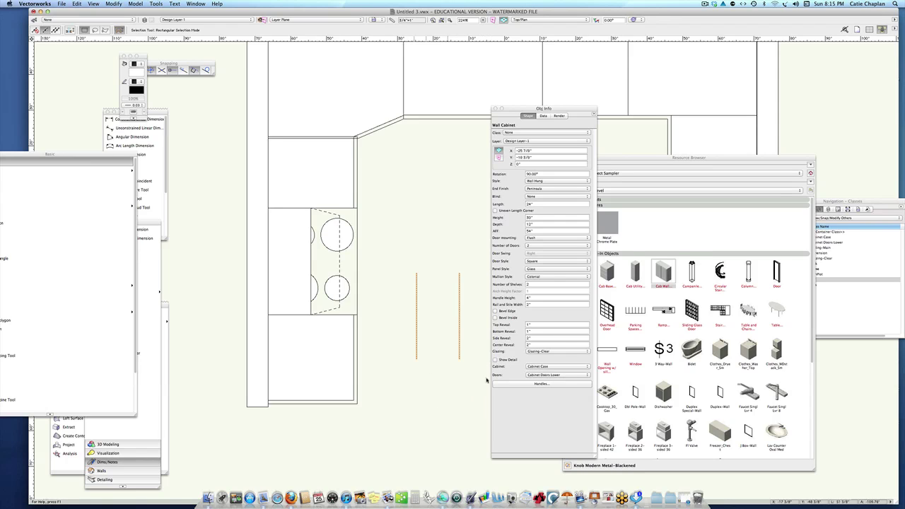
{"action": "left_click", "coordinate": [495, 360]}
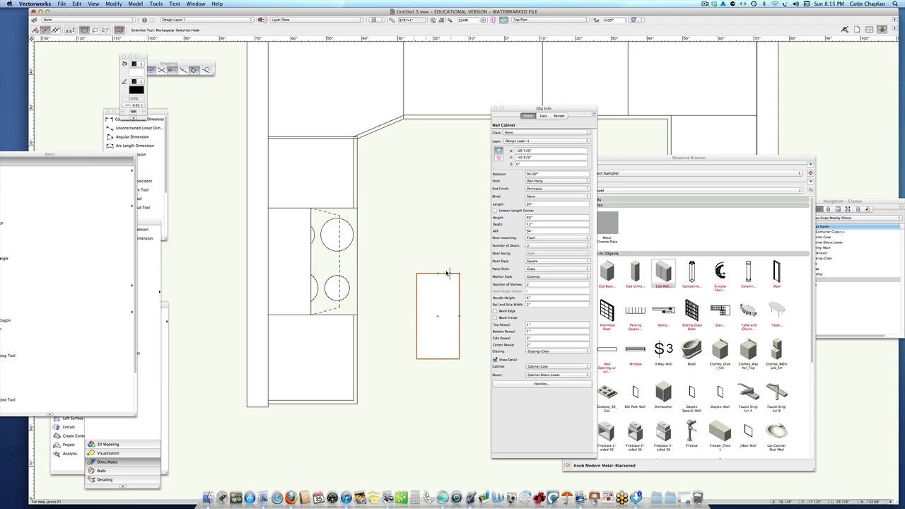
{"action": "left_click_drag", "start_coordinate": [438, 272], "coordinate": [268, 314]}
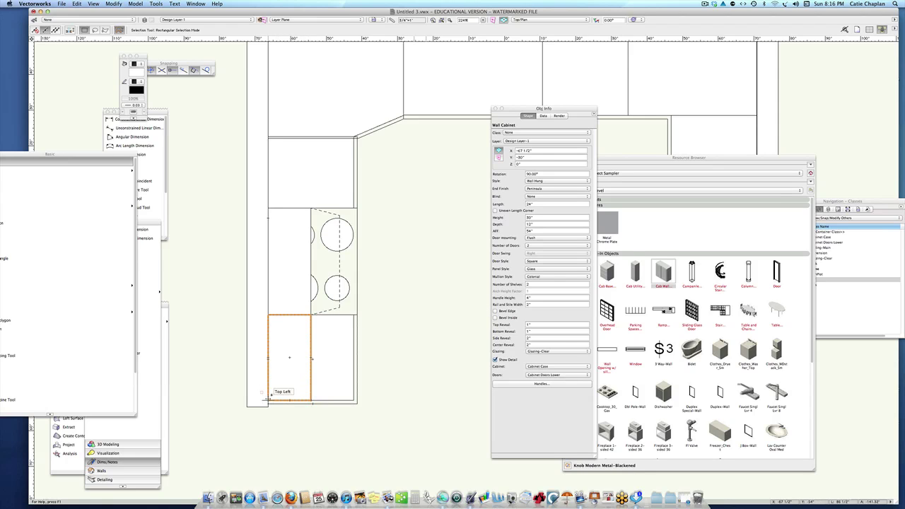
Move a wall cabinet near the corner, shorten it to 20", and align it over the 20" base cabinet.
{"action": "left_click_drag", "start_coordinate": [267, 398], "coordinate": [267, 207]}
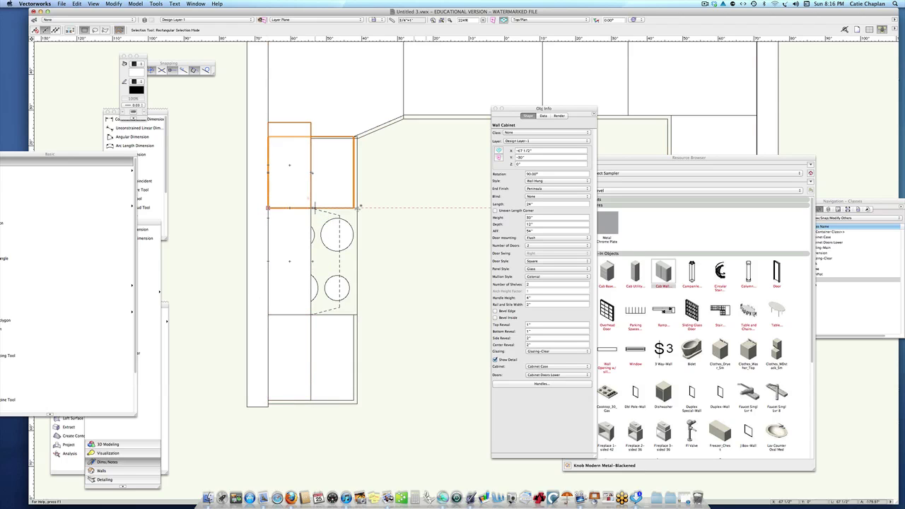
{"action": "left_click", "coordinate": [354, 193]}
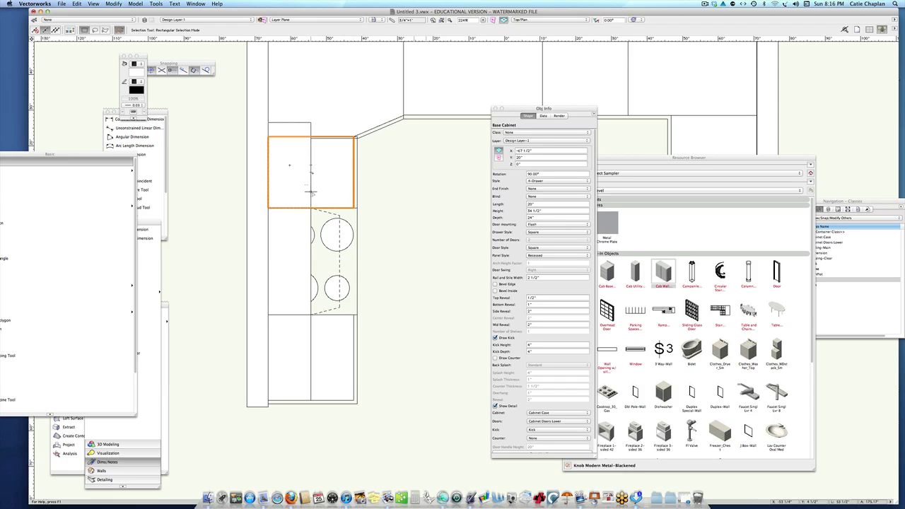
{"action": "left_click", "coordinate": [290, 159]}
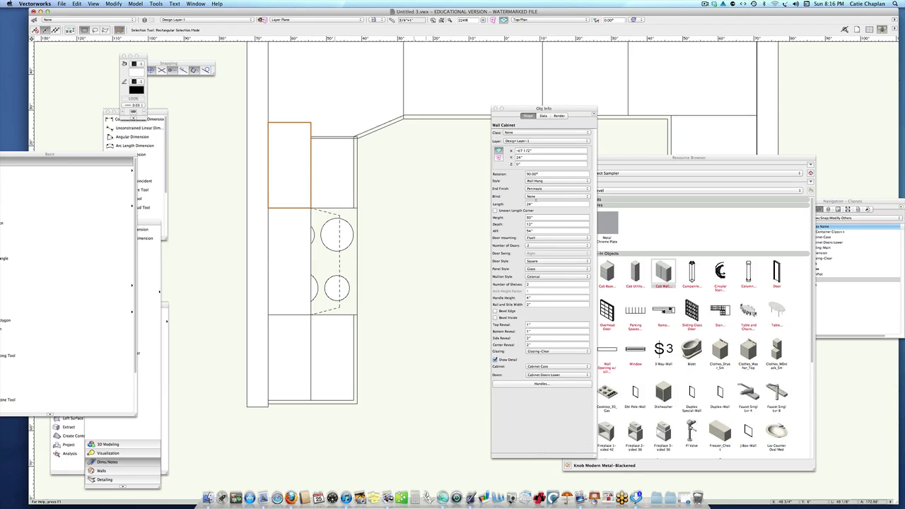
{"action": "left_click", "coordinate": [535, 203]}
{"action": "type", "text": "30"}
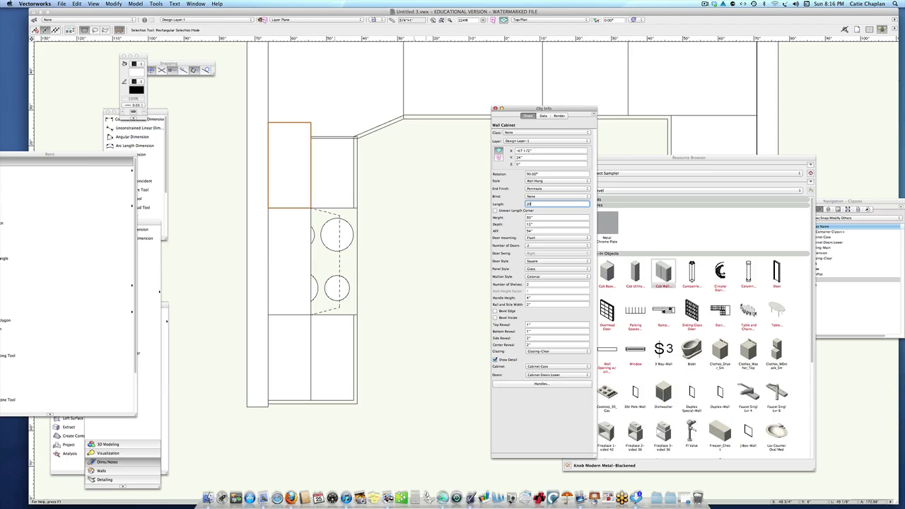
{"action": "key", "text": "Return"}
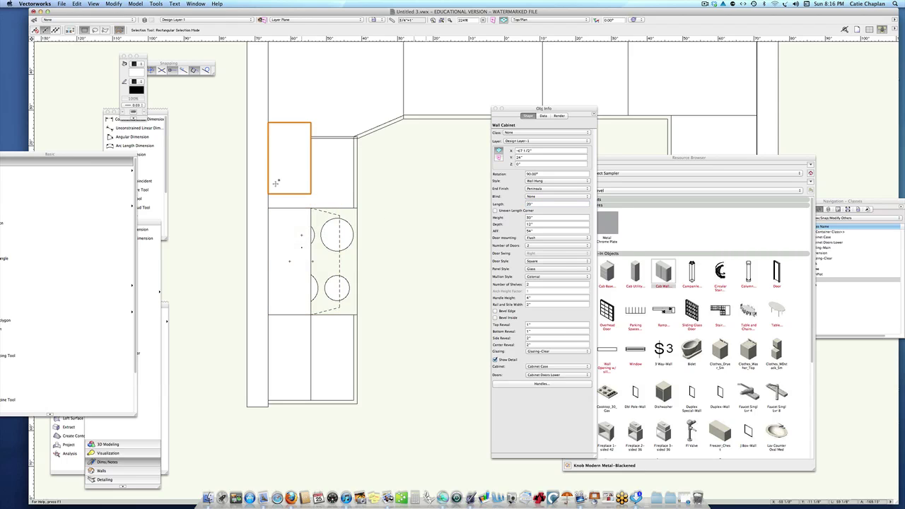
{"action": "left_click_drag", "start_coordinate": [289, 194], "coordinate": [290, 209]}
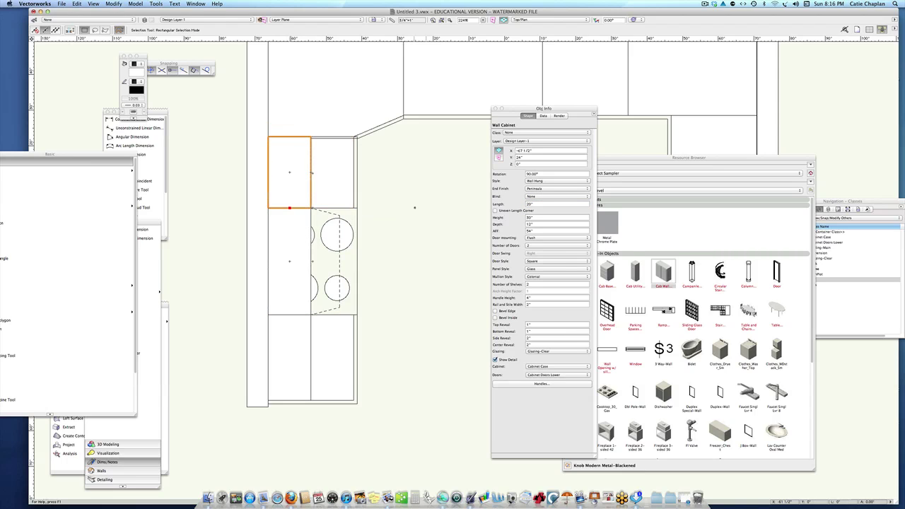
Render the right isometric view shaded and make the corner wall cabinet single-door.
{"action": "key", "text": "3"}
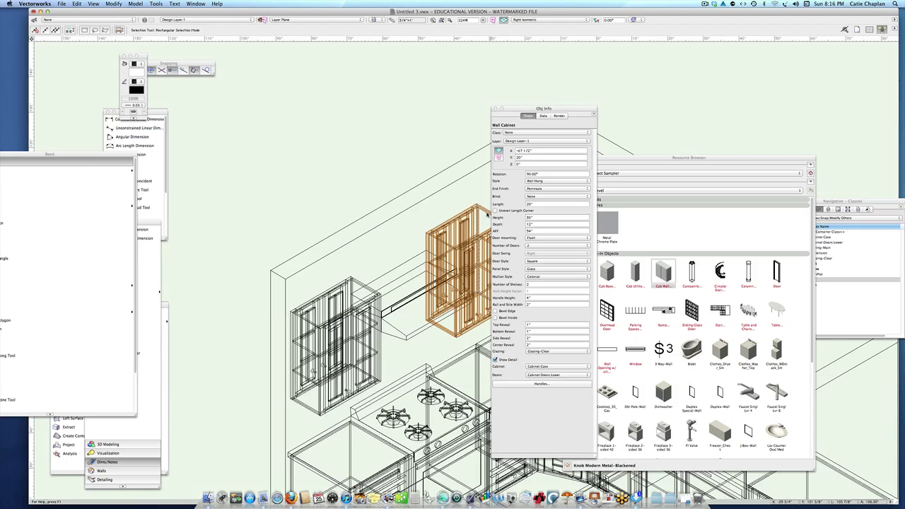
{"action": "key", "text": "super+shift+g"}
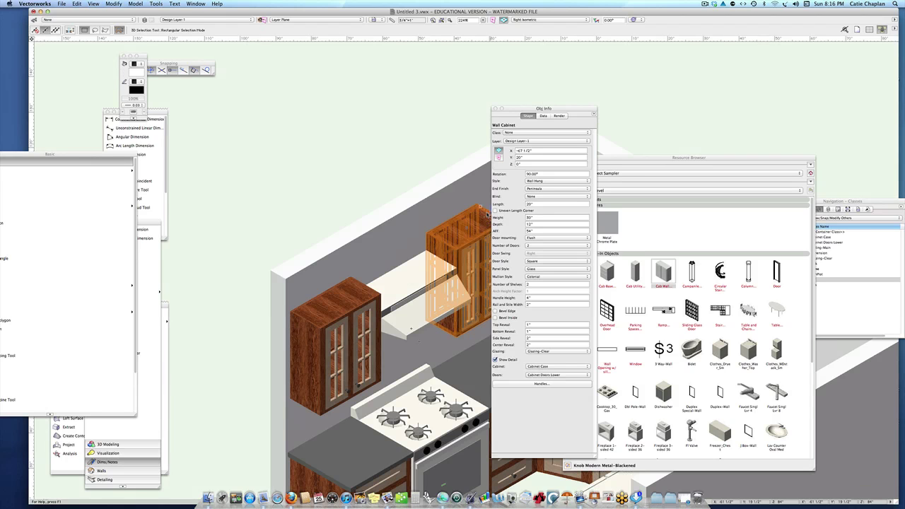
{"action": "middle_click_drag", "start_coordinate": [367, 201], "coordinate": [308, 173]}
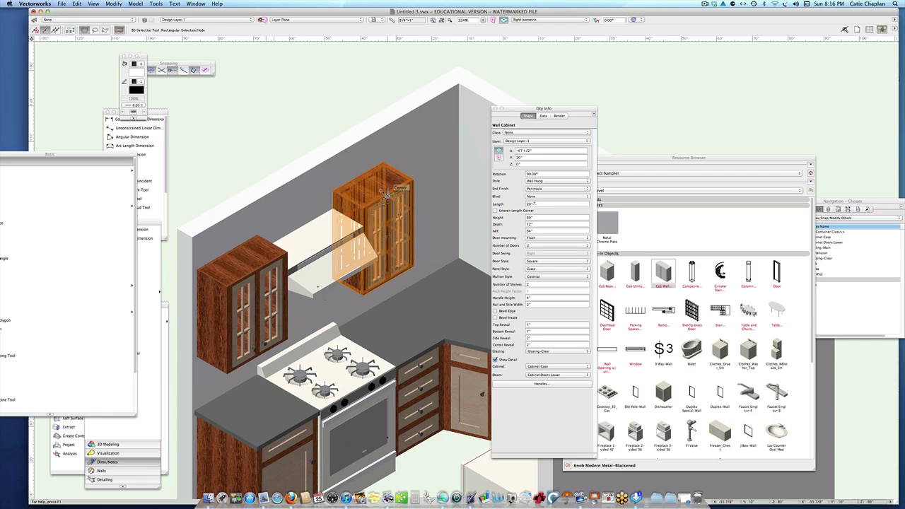
{"action": "left_click", "coordinate": [529, 253]}
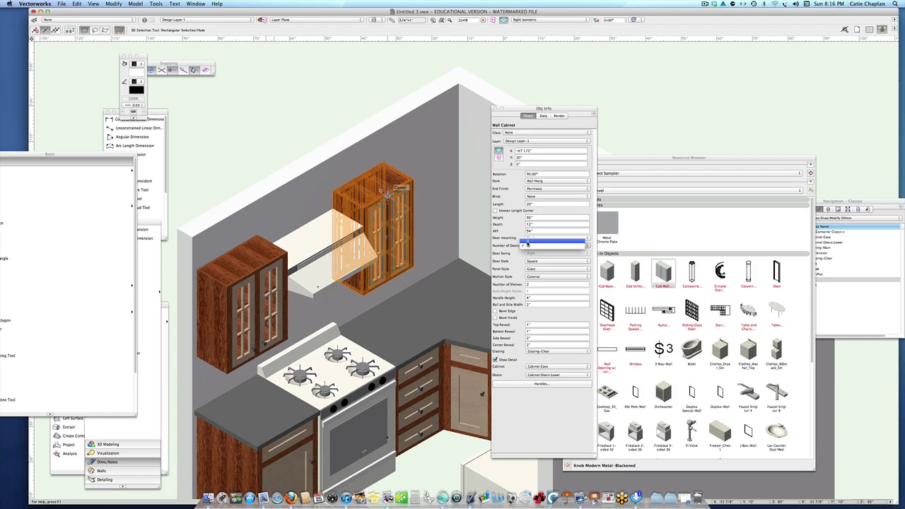
{"action": "left_click", "coordinate": [528, 244]}
{"action": "left_click", "coordinate": [298, 110]}
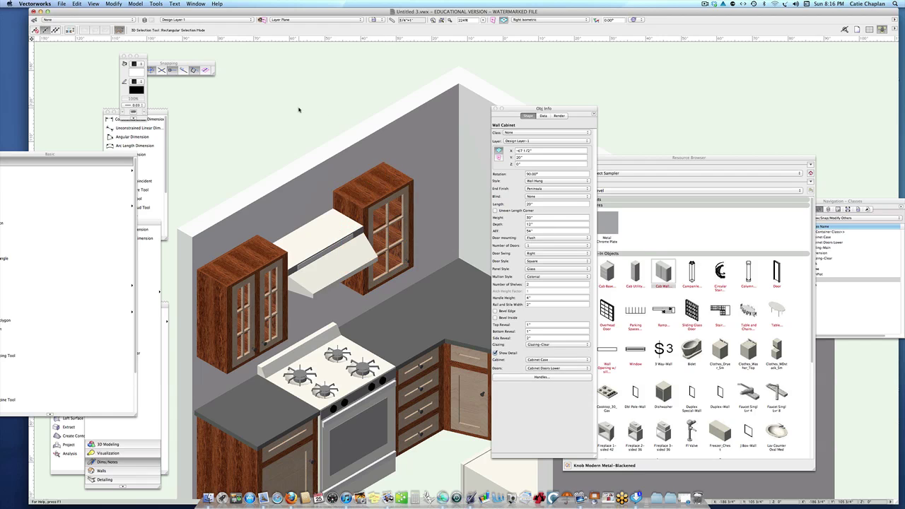
Set the corner wall cabinet's door swing to Left, then view the kitchen from the Front.
{"action": "left_click", "coordinate": [375, 213]}
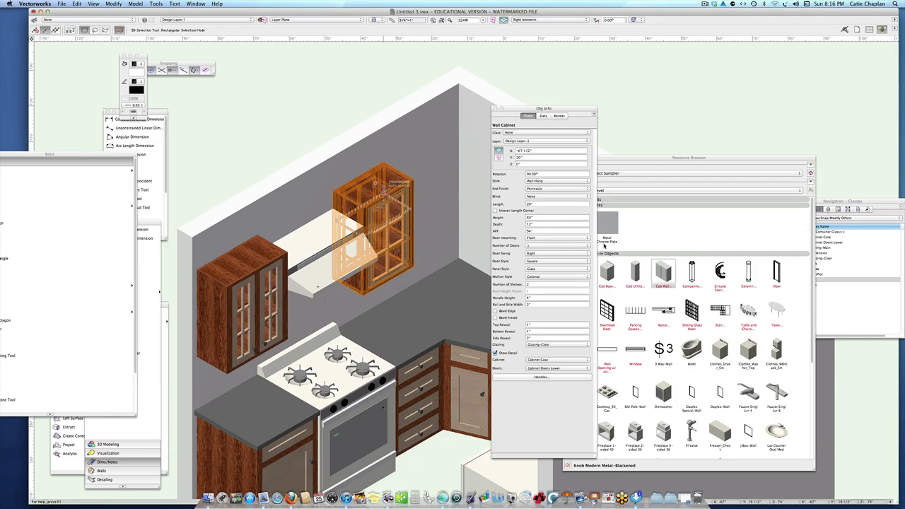
{"action": "left_click", "coordinate": [536, 253]}
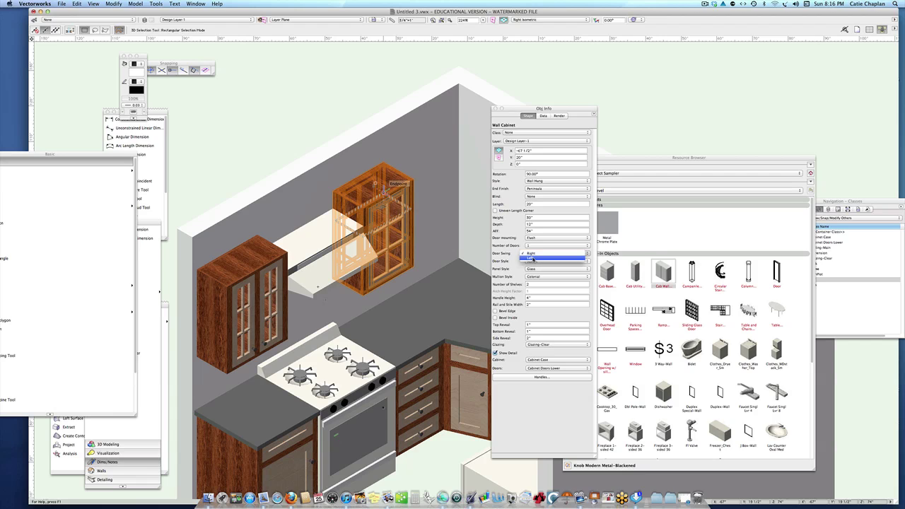
{"action": "left_click", "coordinate": [533, 260]}
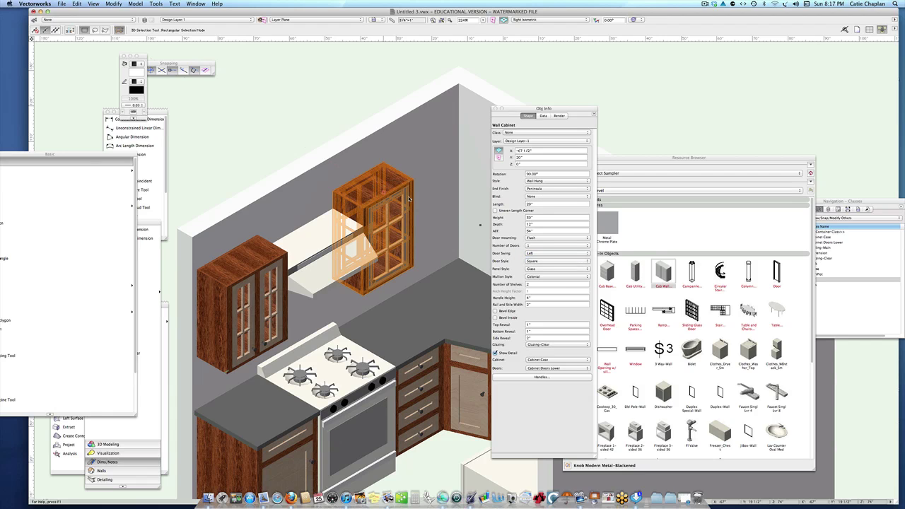
{"action": "left_click", "coordinate": [259, 134]}
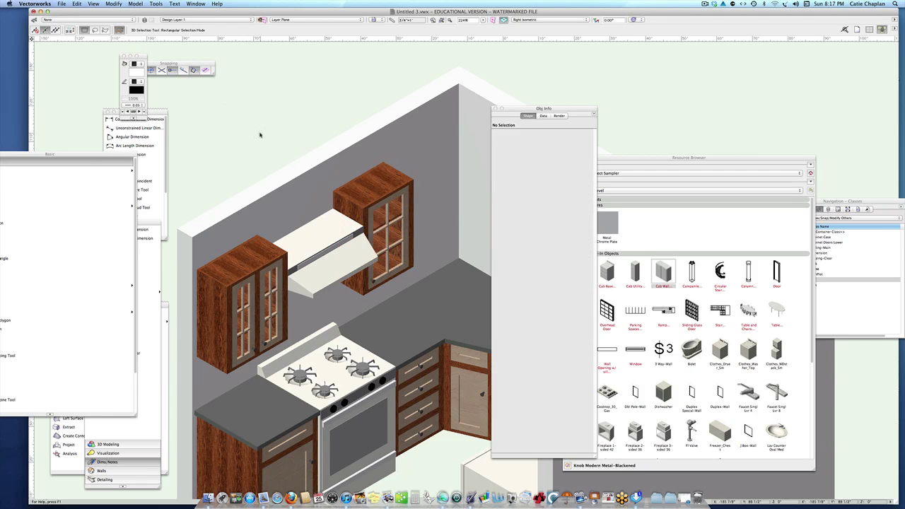
{"action": "scroll", "coordinate": [260, 135], "scroll_direction": "down", "scroll_amount": 5}
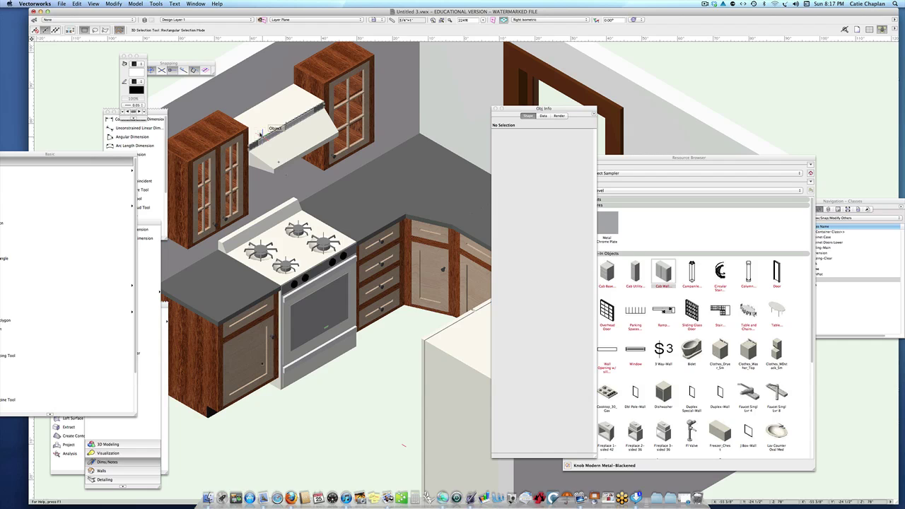
{"action": "left_click_drag", "start_coordinate": [514, 109], "coordinate": [624, 116]}
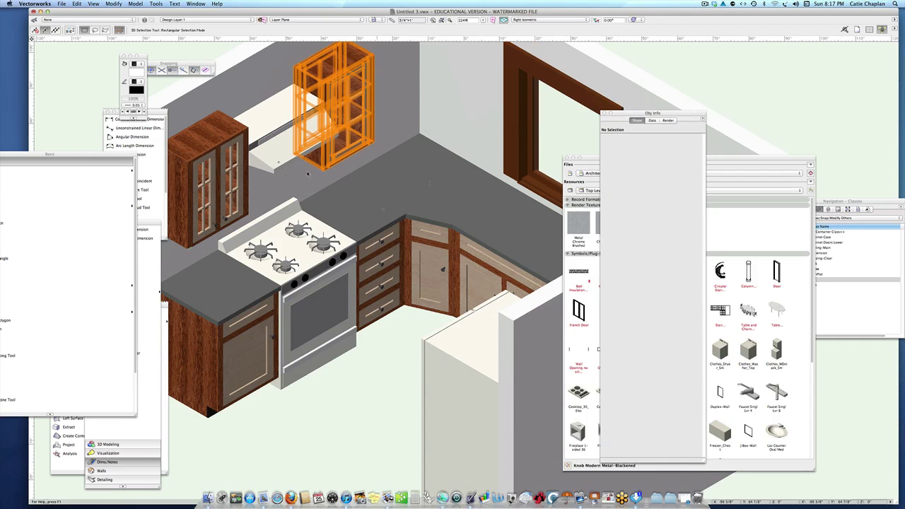
{"action": "key", "text": "KP_2"}
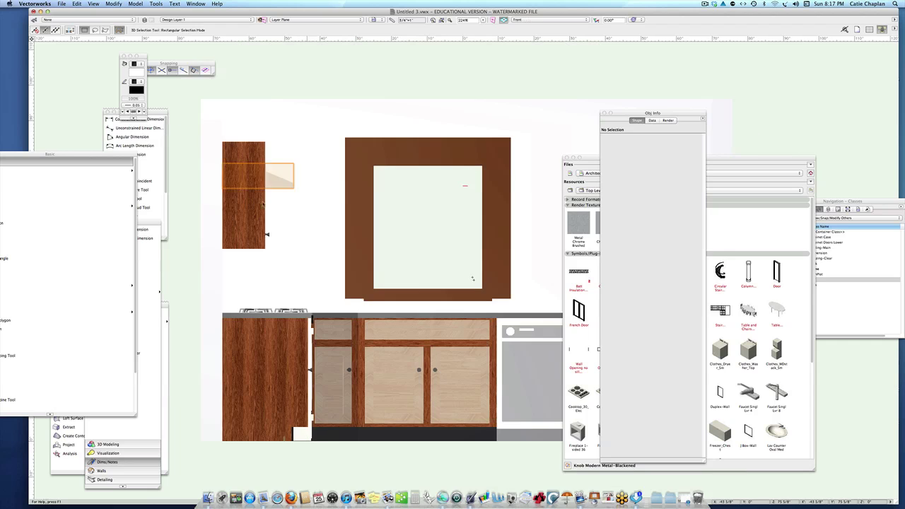
Select the range hood and cycle through the standard views to Right Isometric.
{"action": "left_click_drag", "start_coordinate": [283, 201], "coordinate": [333, 198]}
{"action": "key", "text": "KP_5"}
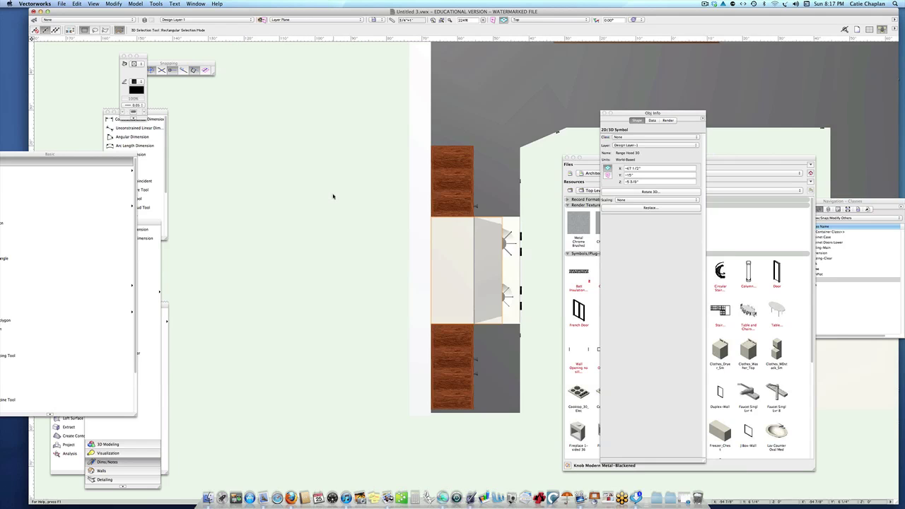
{"action": "key", "text": "KP_2"}
{"action": "key", "text": "KP_6"}
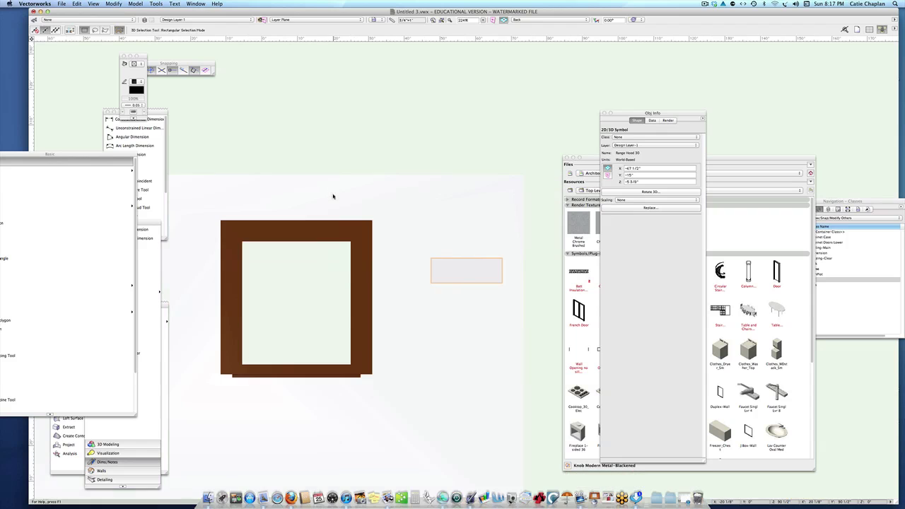
{"action": "key", "text": "KP_4"}
{"action": "key", "text": "KP_9"}
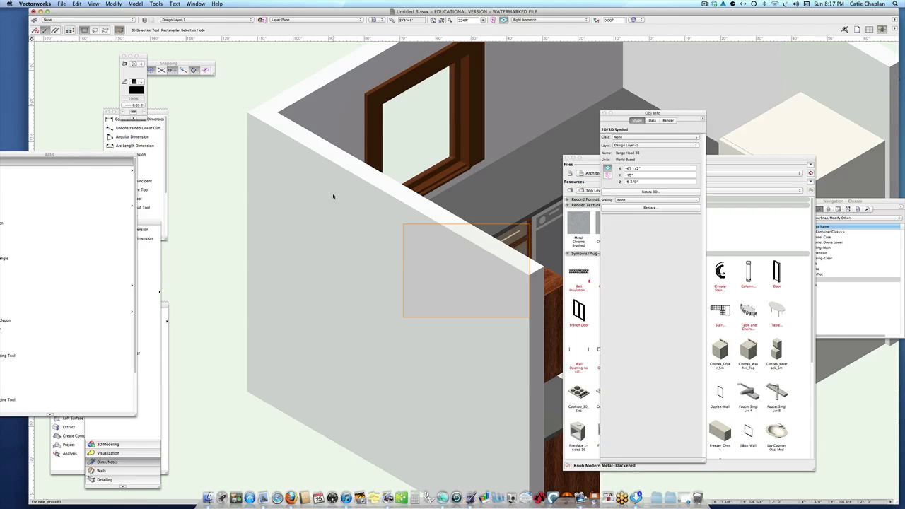
{"action": "key", "text": "KP_3"}
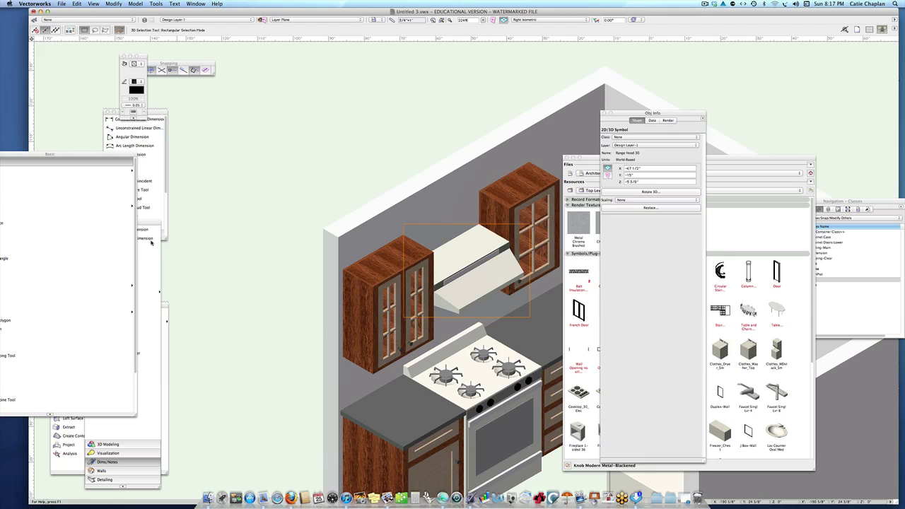
Measure the range hood's height (11 3/8") with a constrained linear dimension, then delete it.
{"action": "left_click", "coordinate": [163, 120]}
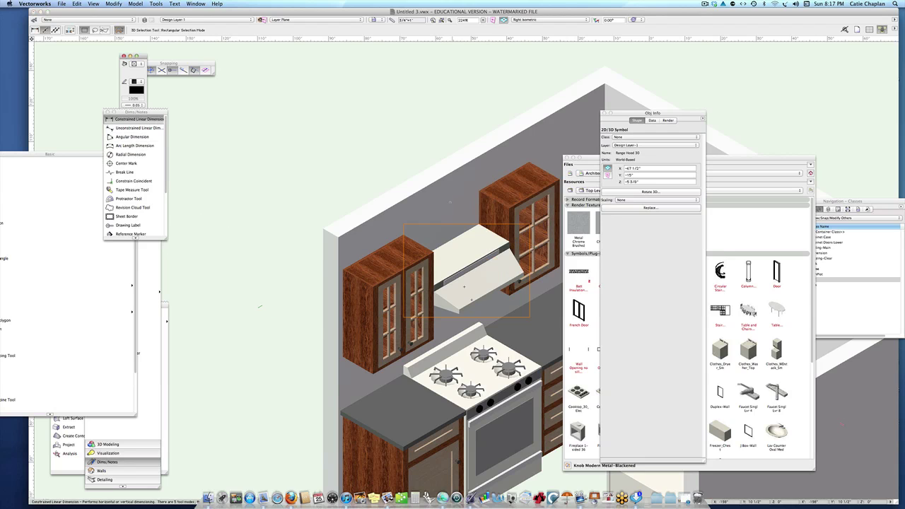
{"action": "left_click", "coordinate": [480, 222]}
{"action": "left_click", "coordinate": [480, 191]}
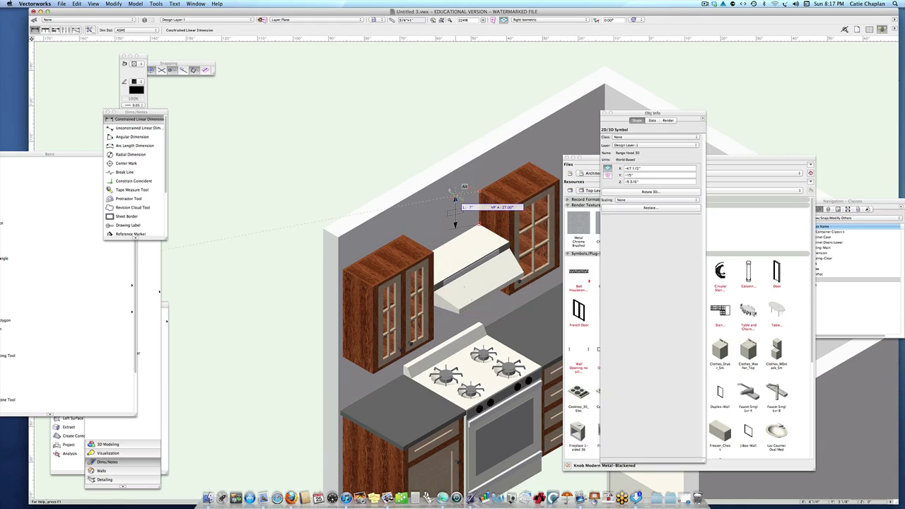
{"action": "left_click", "coordinate": [451, 191]}
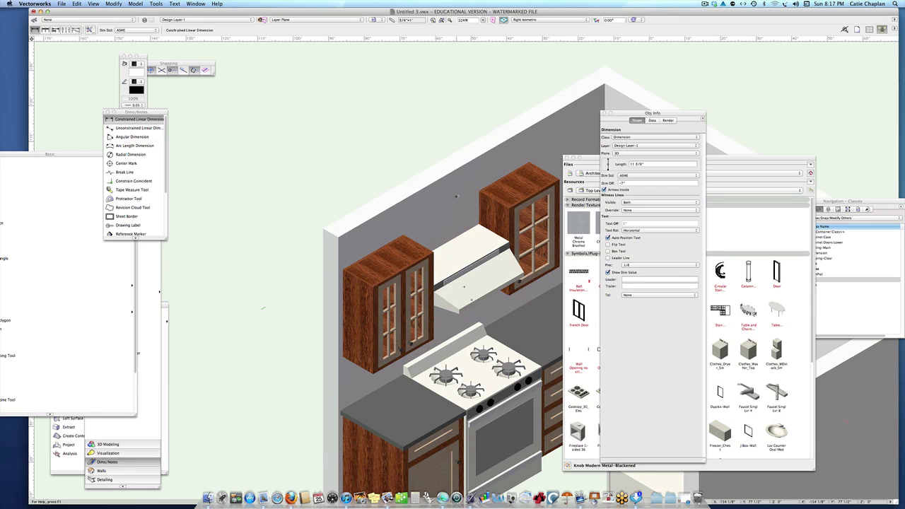
{"action": "key", "text": "Delete"}
In Top/Plan, move the left wall cabinet down over the range.
{"action": "key", "text": "F5"}
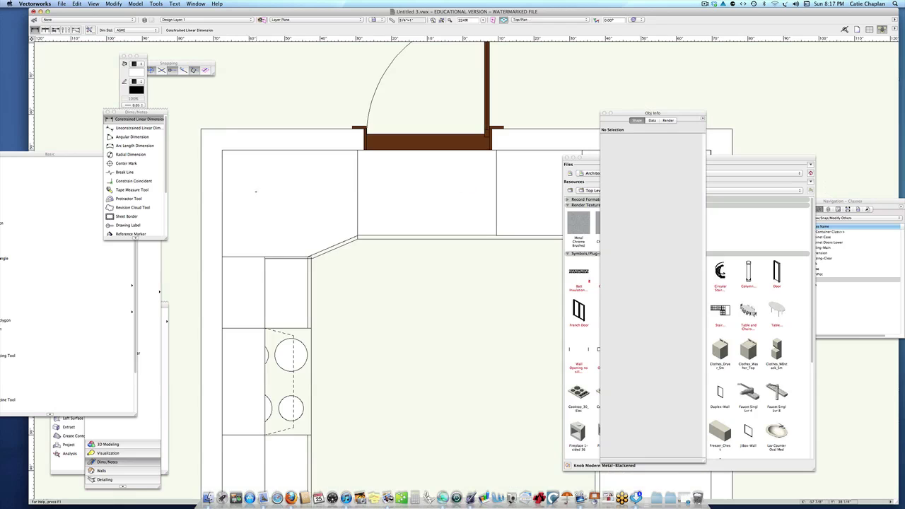
{"action": "mouse_move", "coordinate": [411, 289]}
{"action": "left_mouse_down"}
{"action": "mouse_move", "coordinate": [443, 227]}
{"action": "mouse_move", "coordinate": [471, 204]}
{"action": "left_mouse_up"}
{"action": "key", "text": "x"}
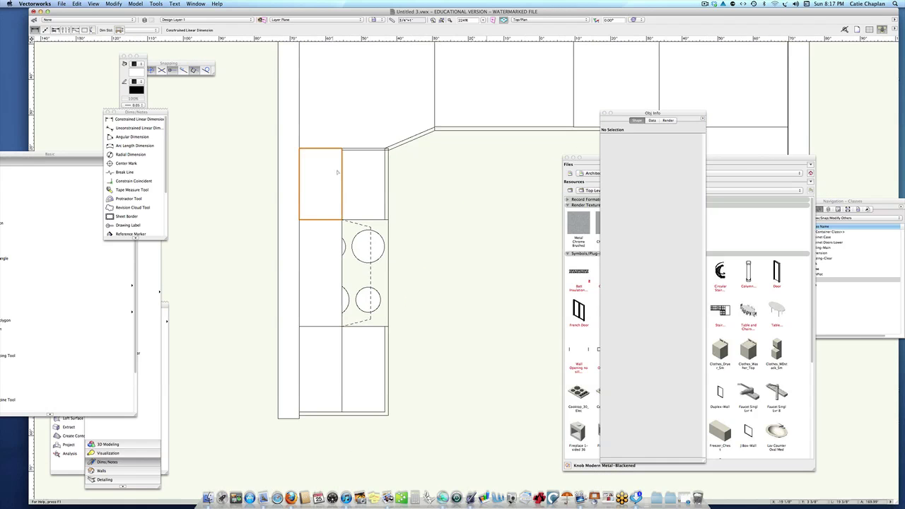
{"action": "left_click", "coordinate": [318, 157]}
{"action": "left_click", "coordinate": [317, 158]}
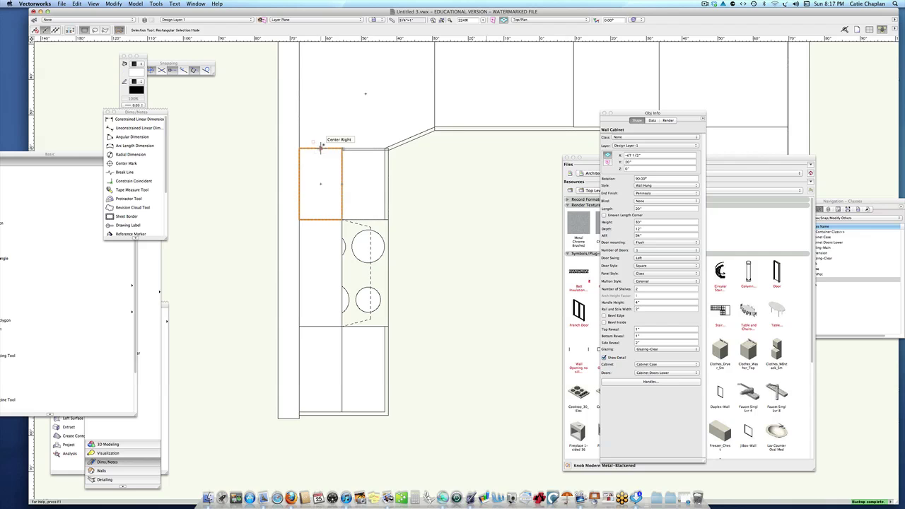
{"action": "left_click", "coordinate": [320, 149]}
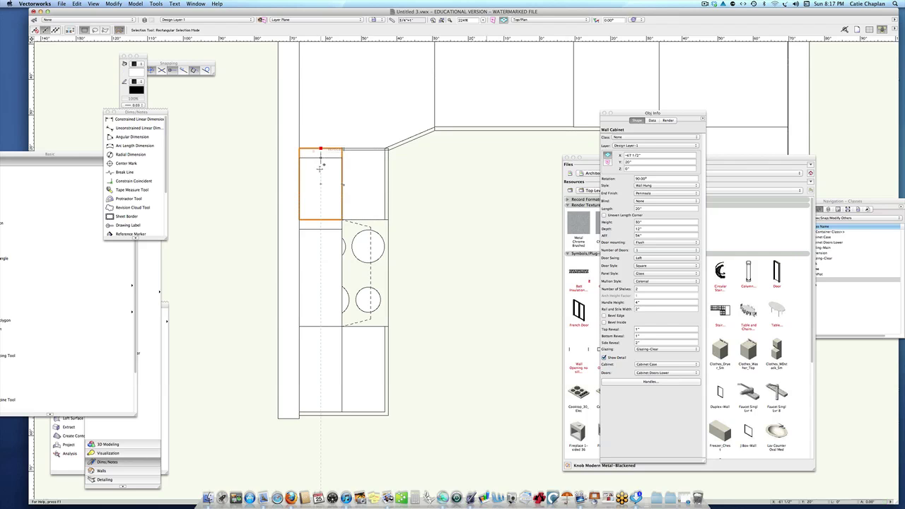
{"action": "left_click", "coordinate": [321, 244]}
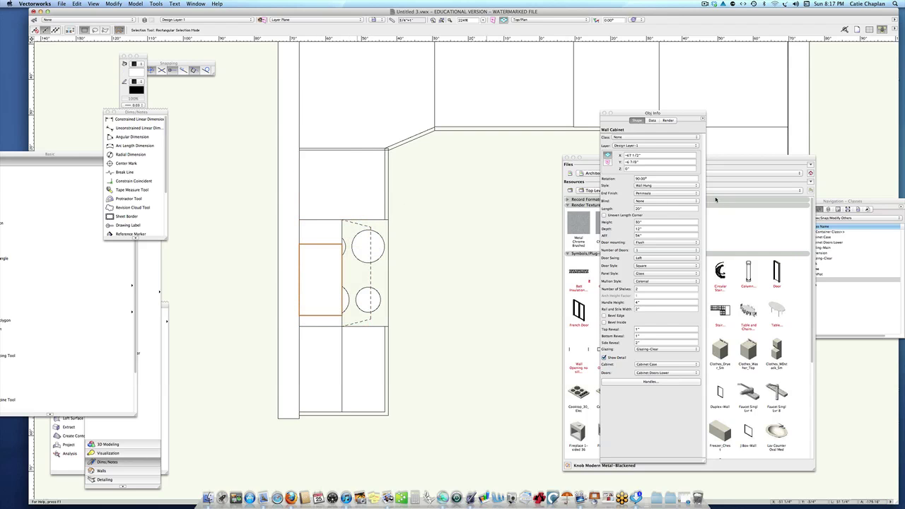
Set the cabinet's Length to 30", centre it over the burners, and set Height to 11 3/8".
{"action": "left_click", "coordinate": [649, 208]}
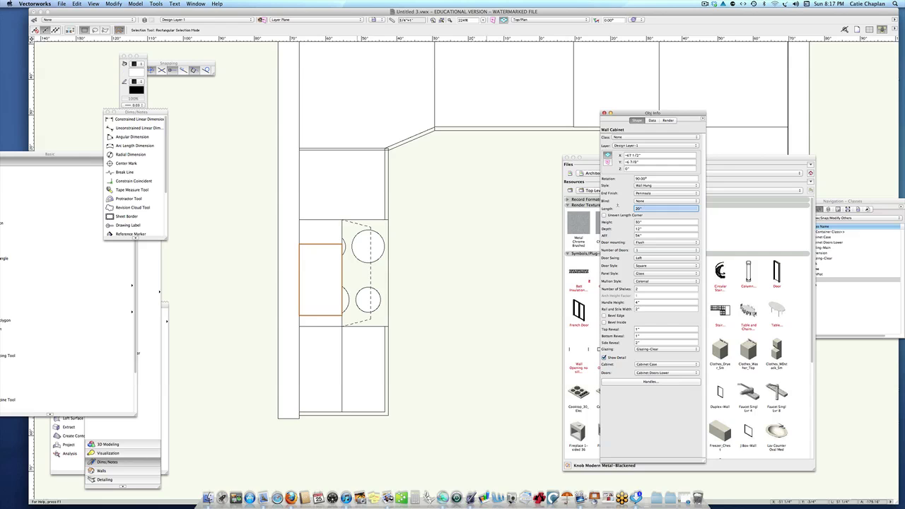
{"action": "type", "text": "30"}
{"action": "key", "text": "Return"}
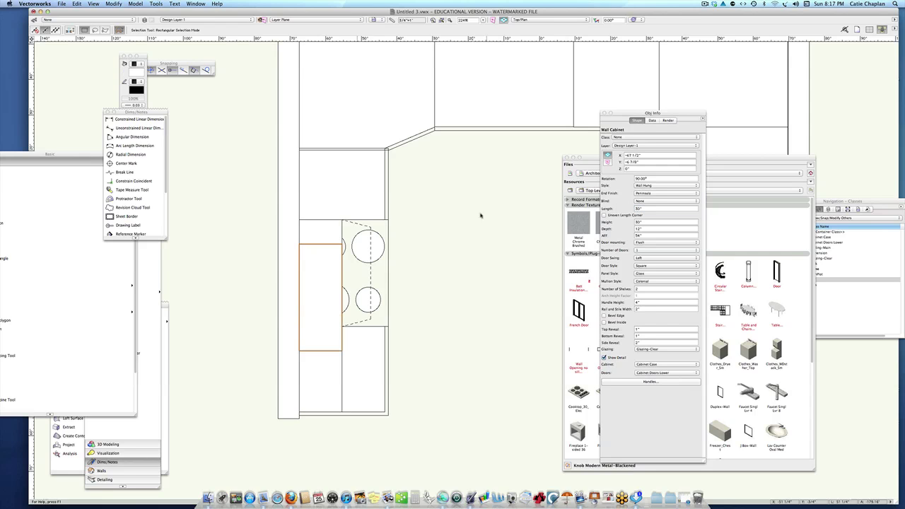
{"action": "left_click_drag", "start_coordinate": [319, 241], "coordinate": [327, 227]}
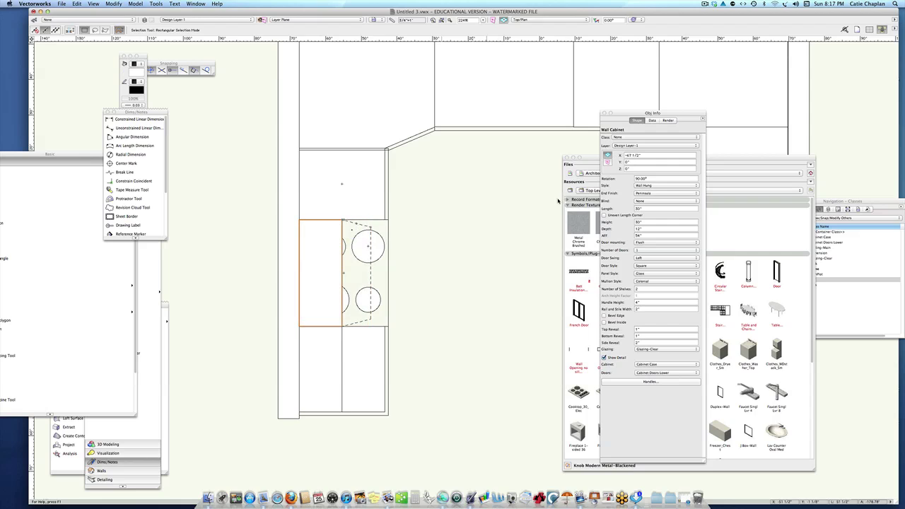
{"action": "left_click", "coordinate": [642, 222]}
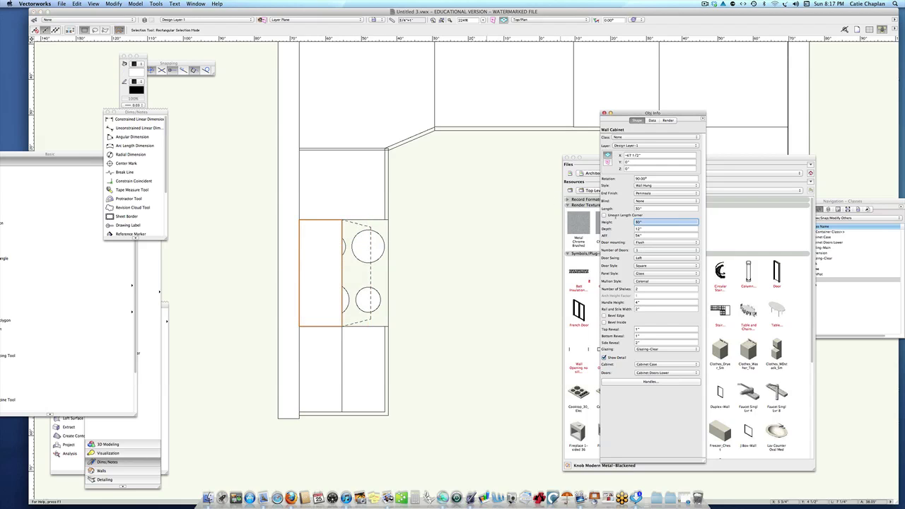
{"action": "type", "text": "15 3/8"}
{"action": "key", "text": "Return"}
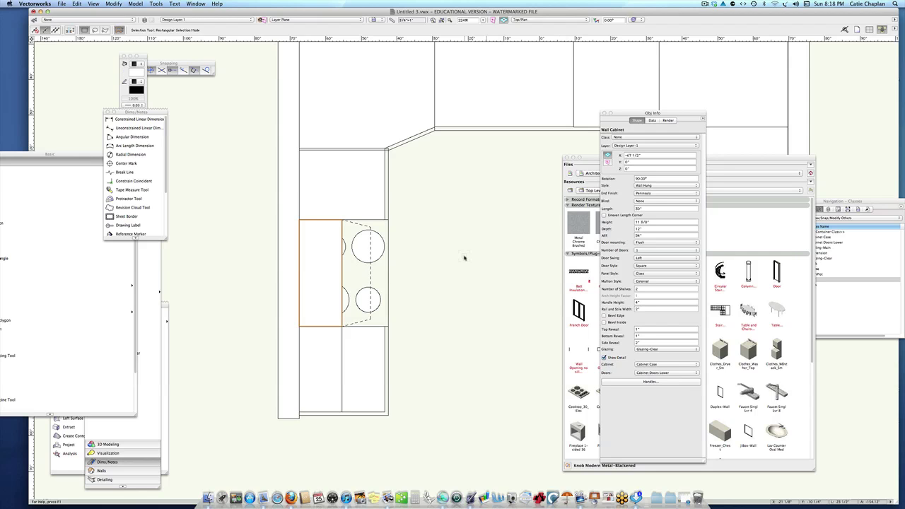
{"action": "key", "text": "8"}
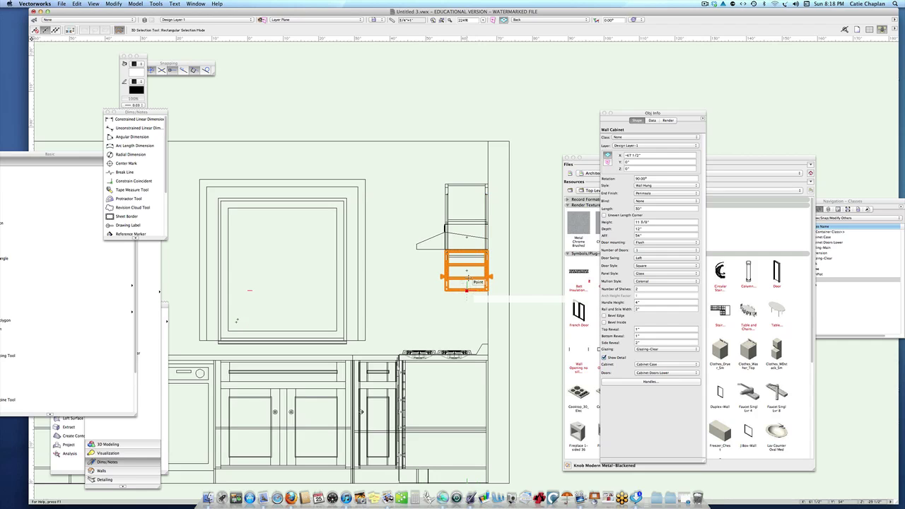
Raise the short wall cabinet onto the range hood, snapping it to the hood's midpoint.
{"action": "left_click_drag", "start_coordinate": [467, 287], "coordinate": [467, 222]}
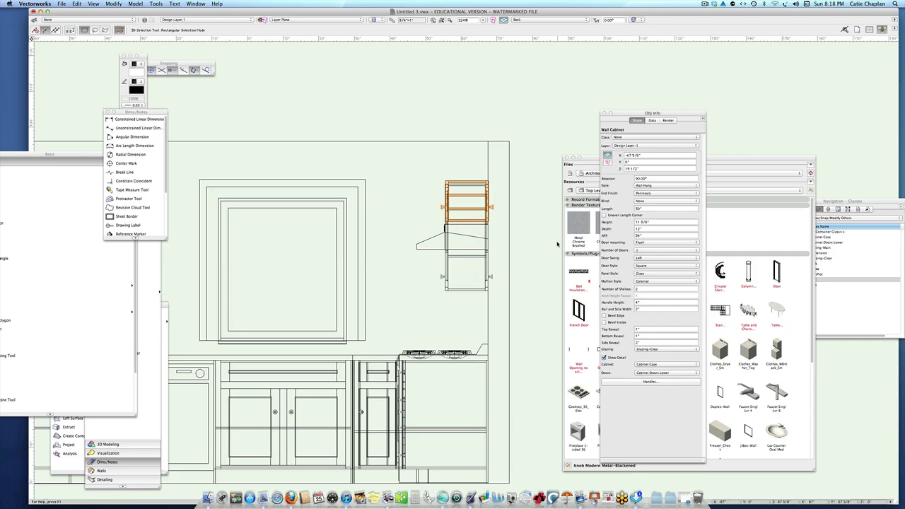
{"action": "key", "text": "KP_2"}
{"action": "key", "text": "KP_4"}
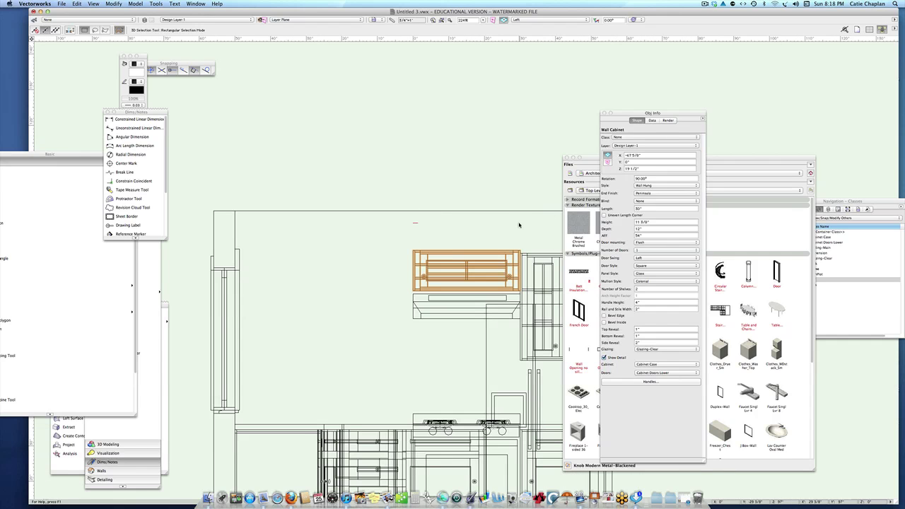
{"action": "left_click_drag", "start_coordinate": [520, 250], "coordinate": [522, 253]}
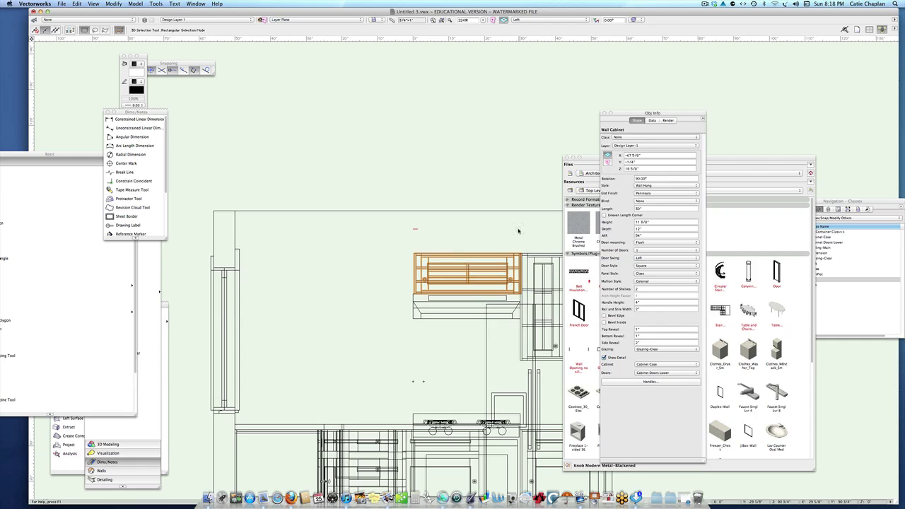
{"action": "key", "text": "3"}
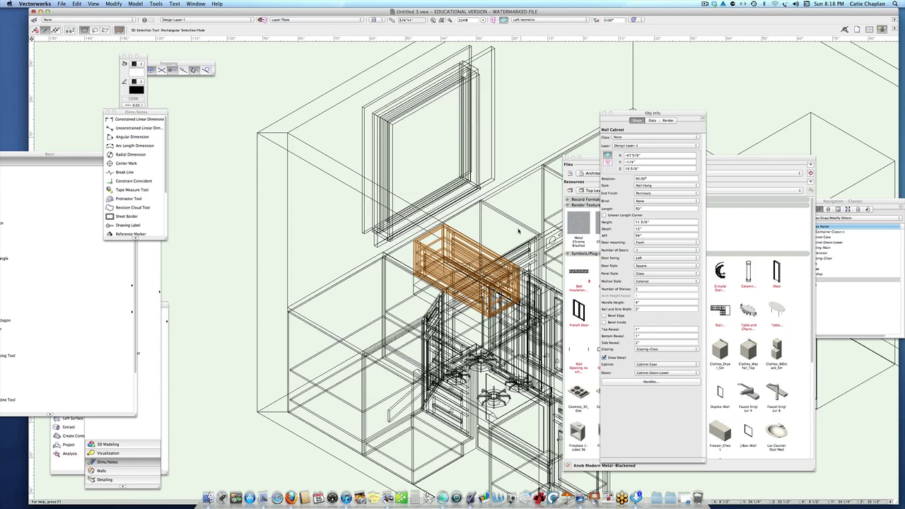
{"action": "key", "text": "6"}
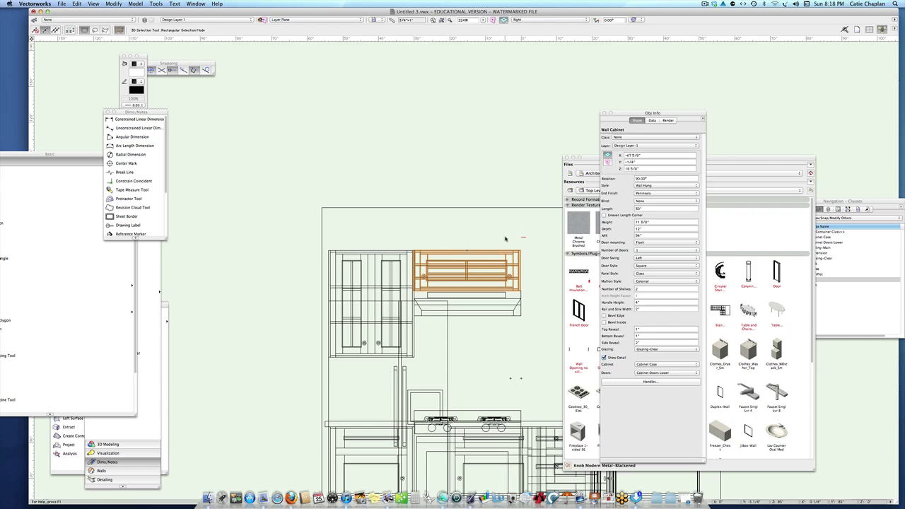
{"action": "key", "text": "3"}
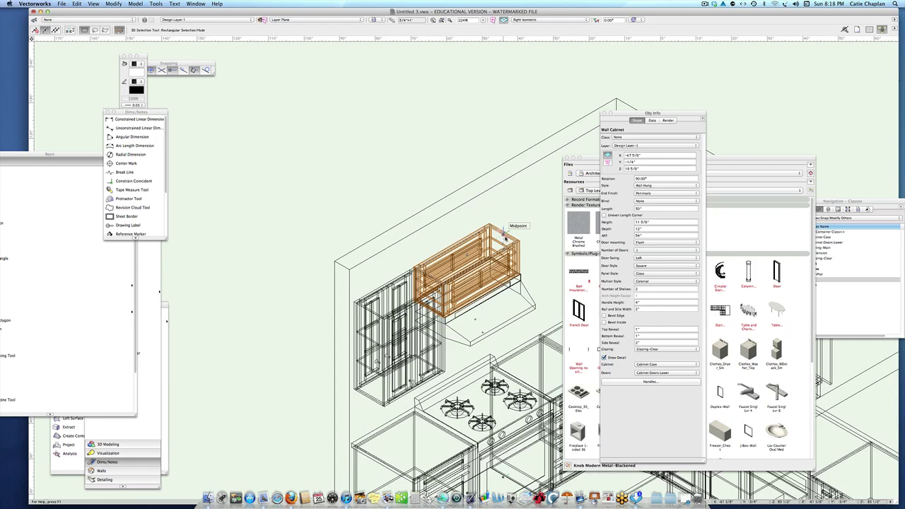
Render shaded and give the wall cabinet over the hood two doors.
{"action": "key", "text": "super+shift+g"}
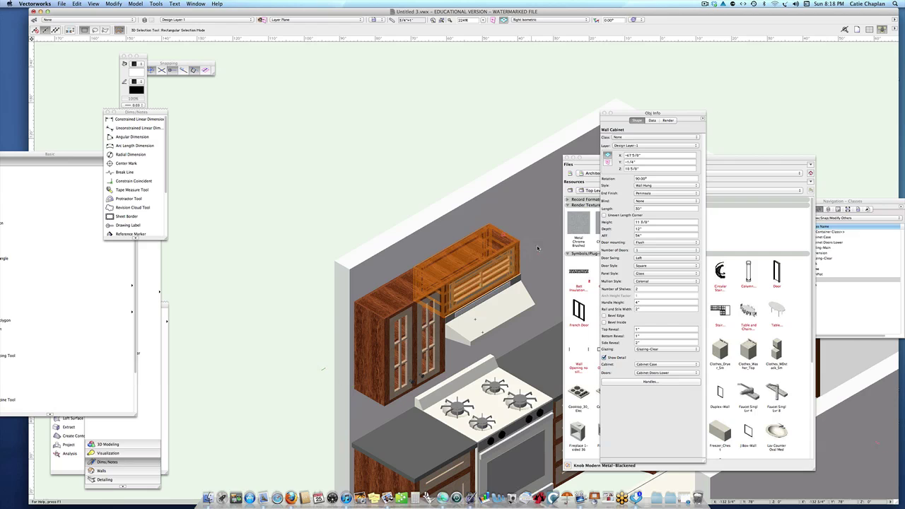
{"action": "left_click", "coordinate": [651, 249]}
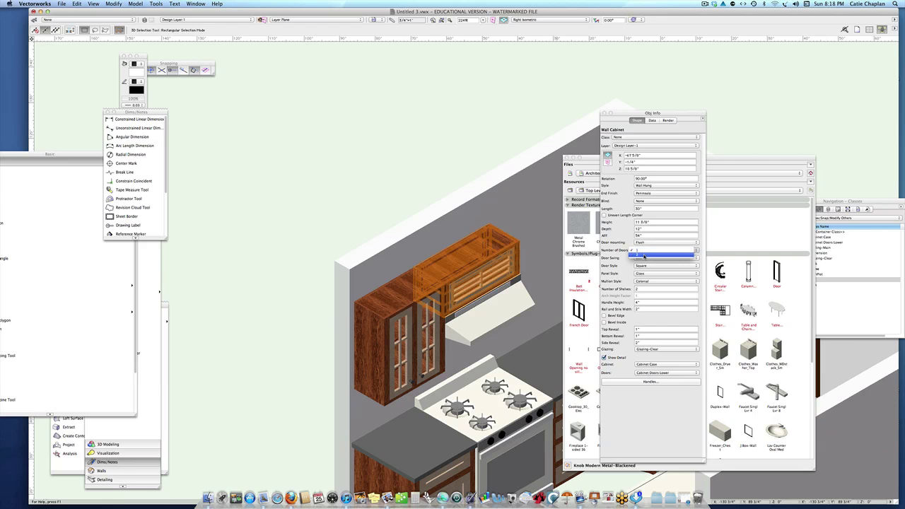
{"action": "left_click", "coordinate": [646, 257]}
{"action": "left_click", "coordinate": [406, 159]}
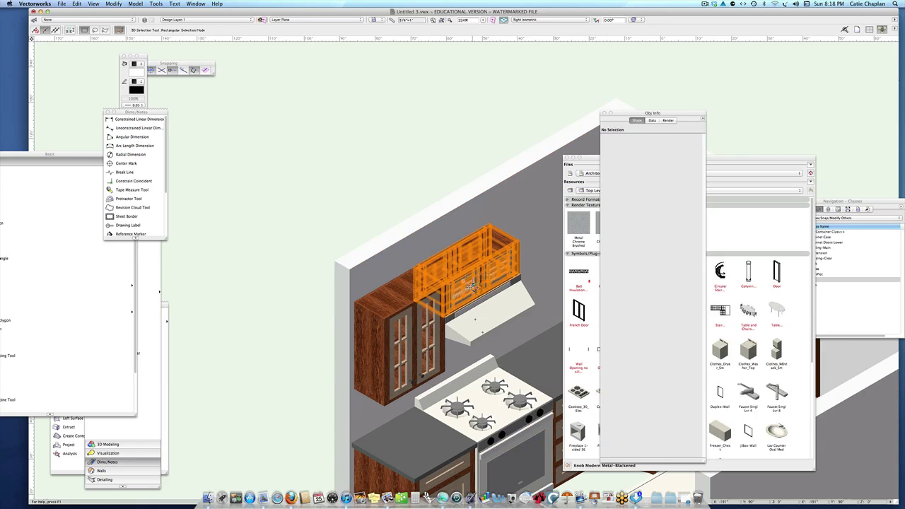
Set the hood cabinet's Mullion Style to None for plain glass doors.
{"action": "left_click", "coordinate": [453, 244]}
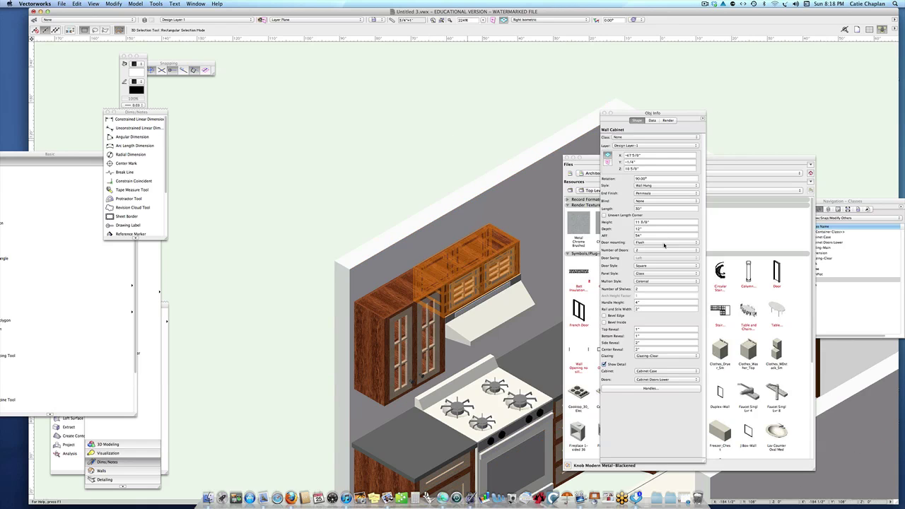
{"action": "left_click", "coordinate": [648, 282]}
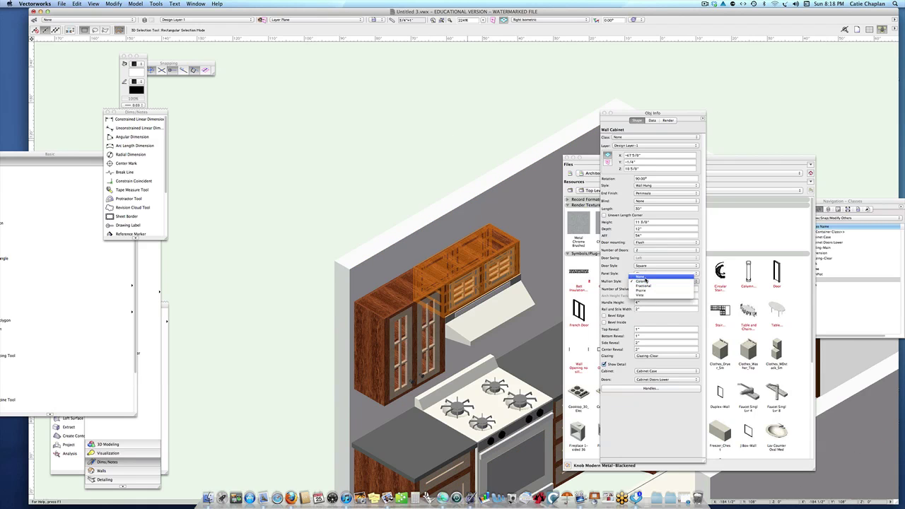
{"action": "left_click", "coordinate": [648, 276]}
{"action": "left_click", "coordinate": [357, 166]}
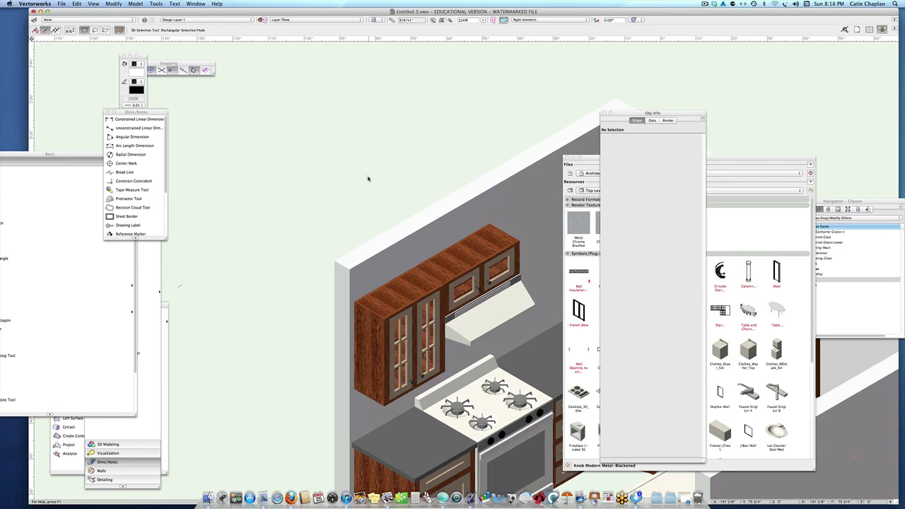
In Top/Plan, drag the lower-left wall cabinet up toward the counter corner.
{"action": "key", "text": "F5"}
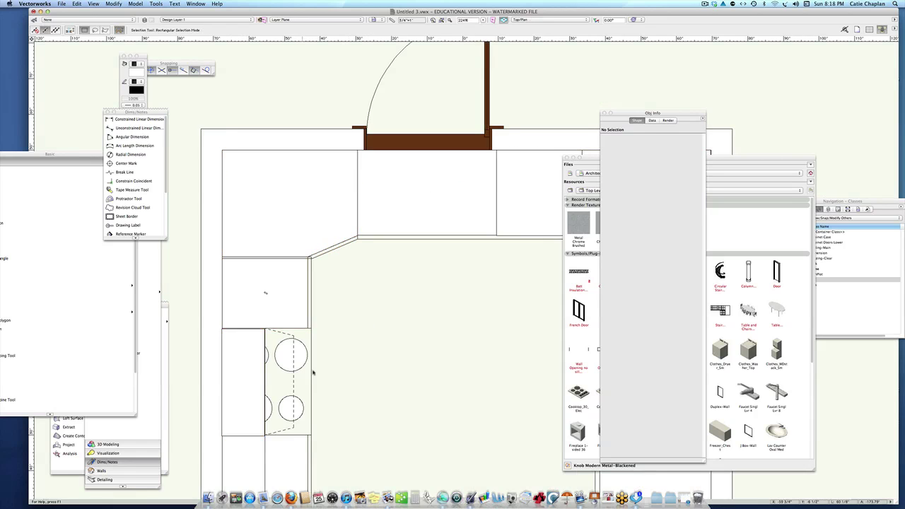
{"action": "middle_click_drag", "start_coordinate": [402, 343], "coordinate": [433, 325]}
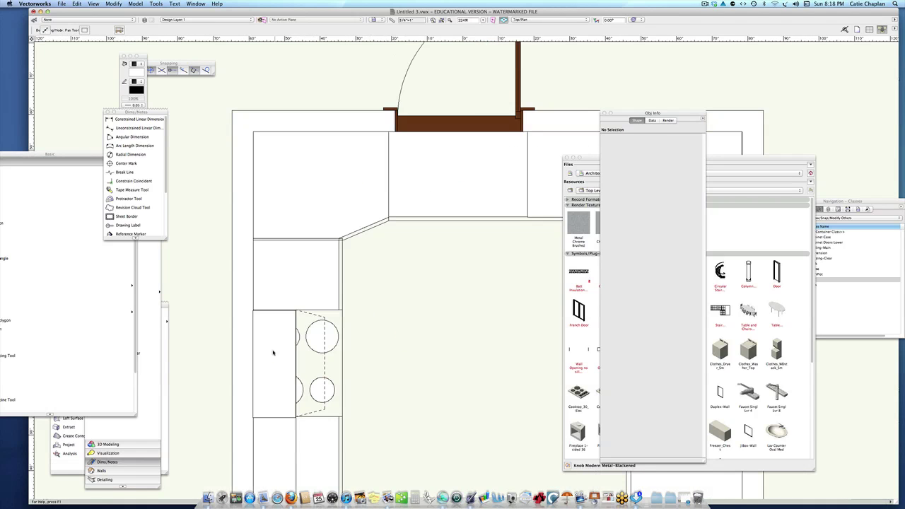
{"action": "left_click", "coordinate": [268, 314]}
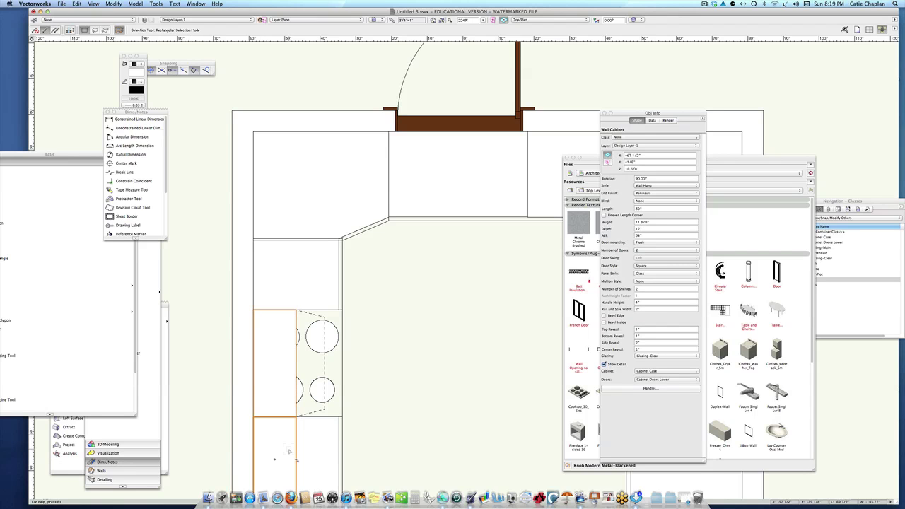
{"action": "left_click_drag", "start_coordinate": [289, 451], "coordinate": [288, 256]}
Set the corner wall cabinet's Length to 20" and nudge it down into place.
{"action": "left_click", "coordinate": [297, 274]}
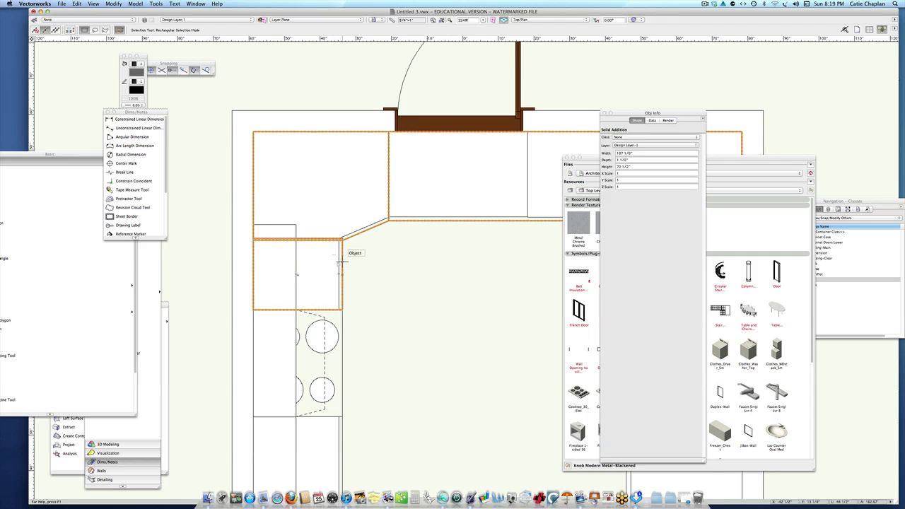
{"action": "left_click", "coordinate": [338, 262]}
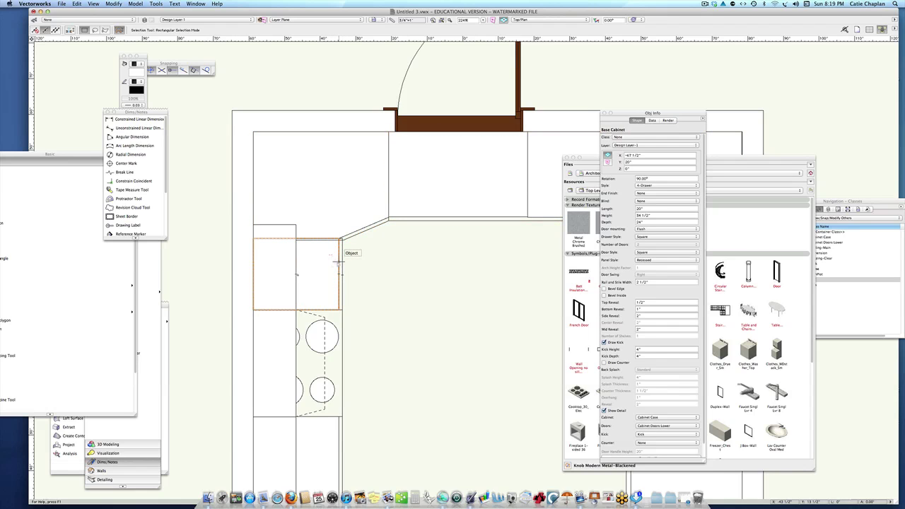
{"action": "left_click", "coordinate": [293, 266]}
{"action": "left_click", "coordinate": [658, 208]}
{"action": "type", "text": "20"}
{"action": "key", "text": "Return"}
{"action": "key", "text": "shift+Down"}
{"action": "key", "text": "shift+Down"}
{"action": "key", "text": "shift+Down"}
{"action": "key", "text": "shift+Down"}
{"action": "key", "text": "shift+Down"}
{"action": "key", "text": "shift+Down"}
{"action": "key", "text": "shift+Down"}
{"action": "key", "text": "shift+Down"}
{"action": "key", "text": "shift+Down"}
{"action": "key", "text": "shift+Down"}
{"action": "key", "text": "shift+Down"}
{"action": "key", "text": "shift+Down"}
{"action": "key", "text": "shift+Down"}
{"action": "key", "text": "shift+Down"}
{"action": "key", "text": "shift+Down"}
{"action": "key", "text": "shift+Down"}
{"action": "key", "text": "shift+Down"}
In a rendered right isometric, give the 20" wall cabinet one door swinging Left.
{"action": "key", "text": "KP_3"}
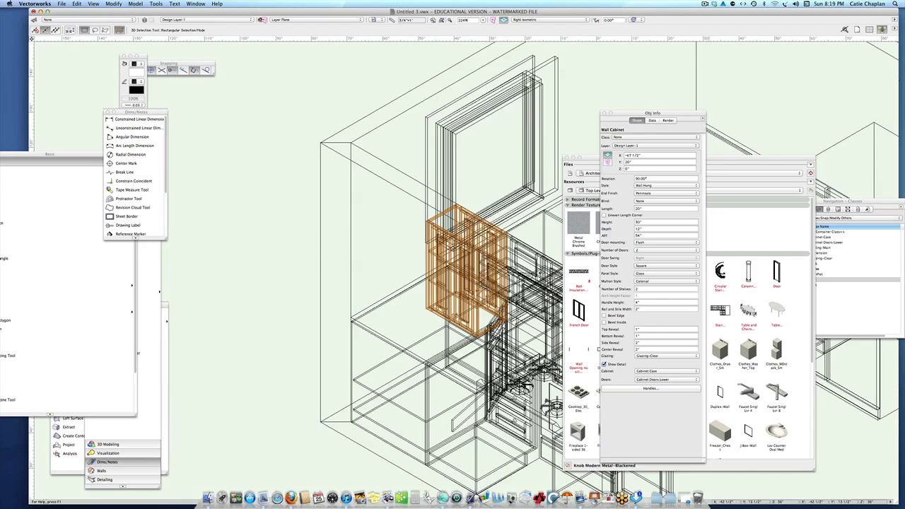
{"action": "key", "text": "super+shift+g"}
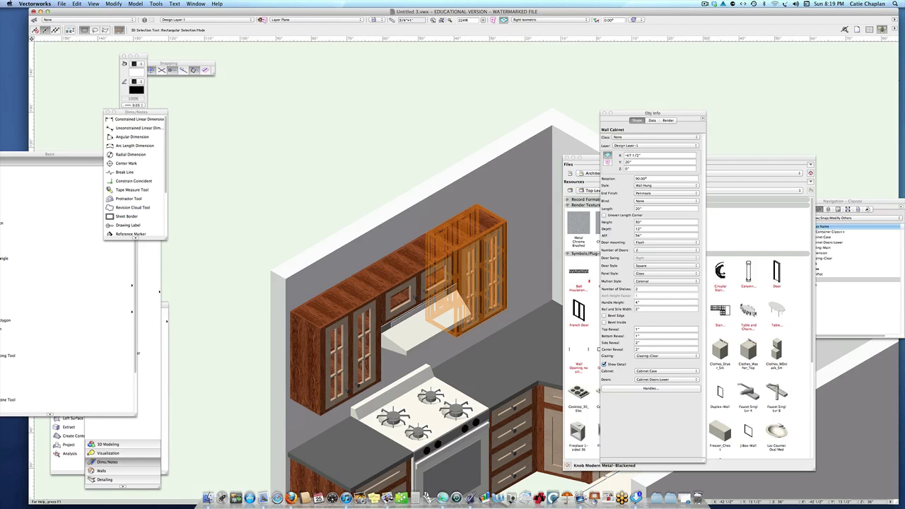
{"action": "left_click", "coordinate": [672, 250]}
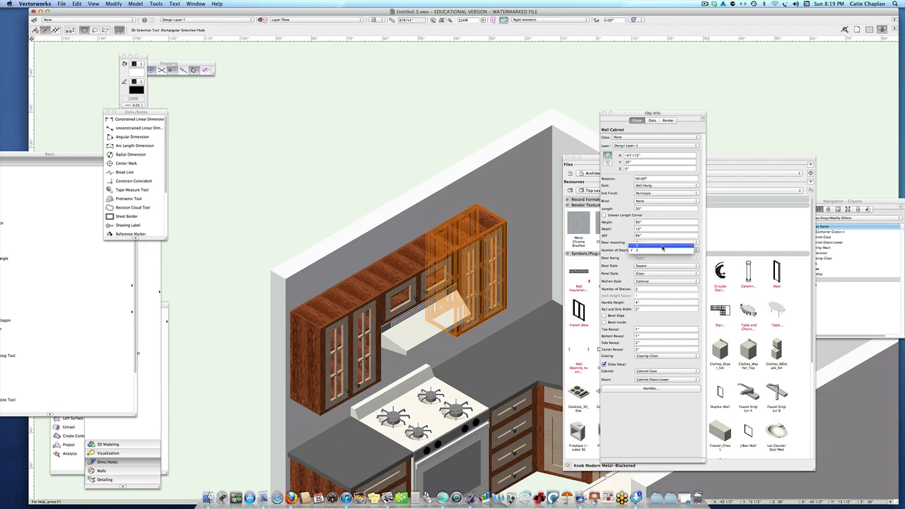
{"action": "left_click", "coordinate": [658, 244]}
{"action": "left_click", "coordinate": [657, 259]}
{"action": "left_click", "coordinate": [657, 259]}
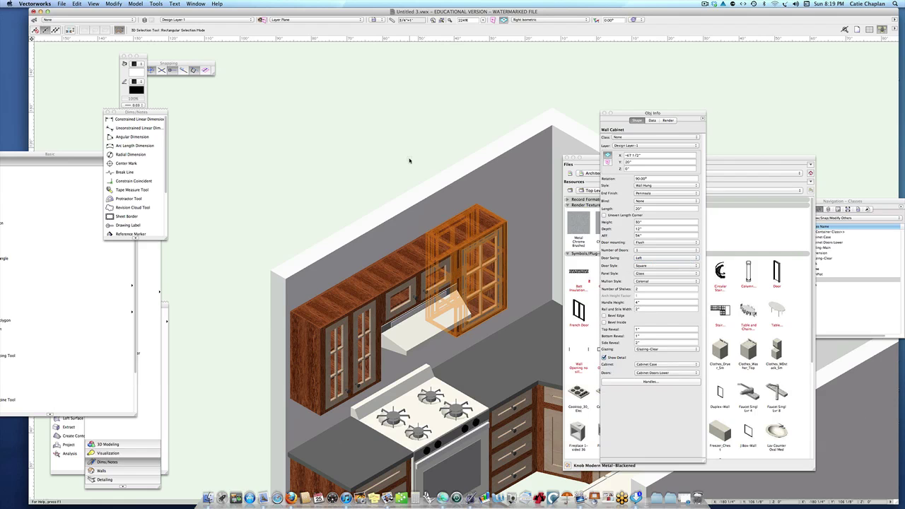
Move the properties and resource palettes off the kitchen and return to Top/Plan.
{"action": "left_click", "coordinate": [409, 161]}
{"action": "left_click_drag", "start_coordinate": [681, 112], "coordinate": [855, 106]}
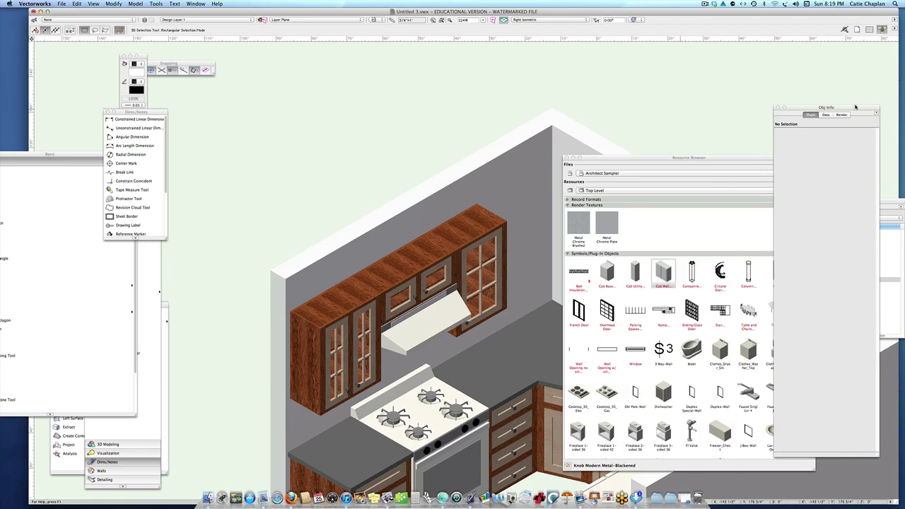
{"action": "left_click_drag", "start_coordinate": [657, 160], "coordinate": [816, 130]}
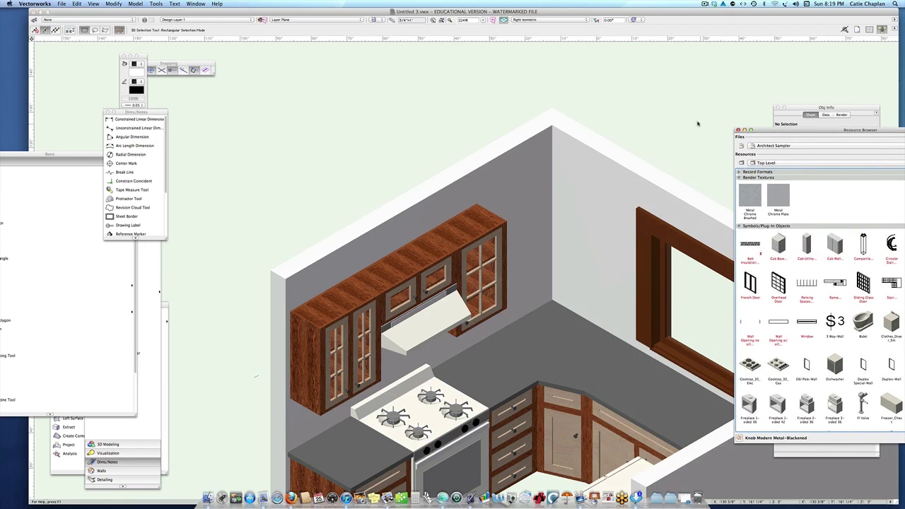
{"action": "key", "text": "F5"}
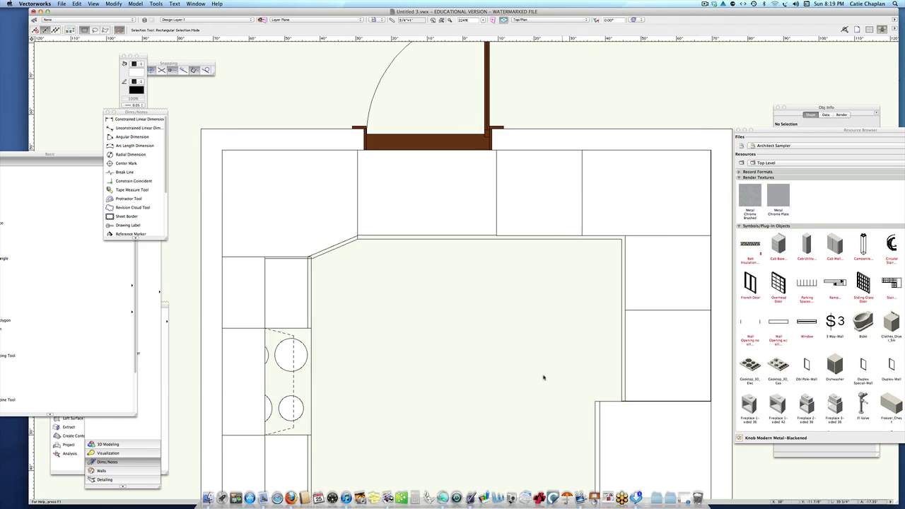
Place a duplicate wall cabinet in the open floor and measure the 33 1/2" fridge space.
{"action": "middle_click_drag", "start_coordinate": [523, 297], "coordinate": [469, 167]}
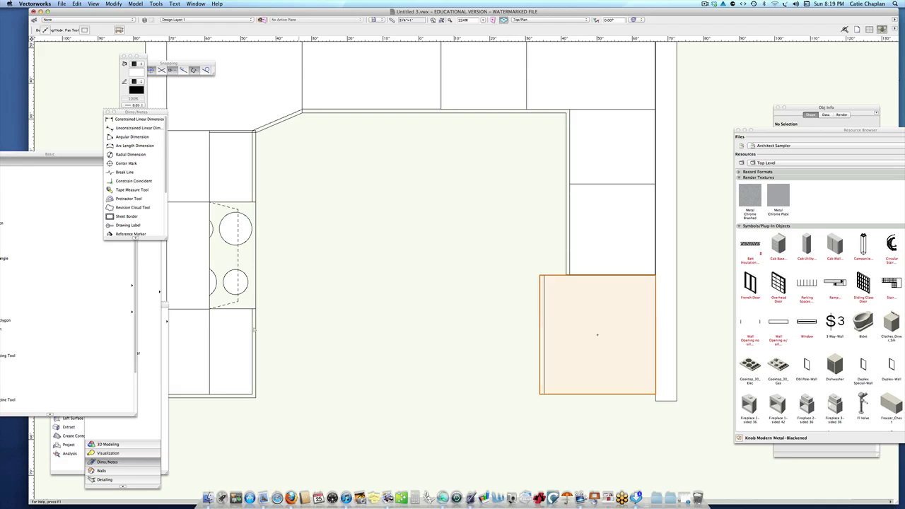
{"action": "left_click_drag", "start_coordinate": [209, 337], "coordinate": [450, 338]}
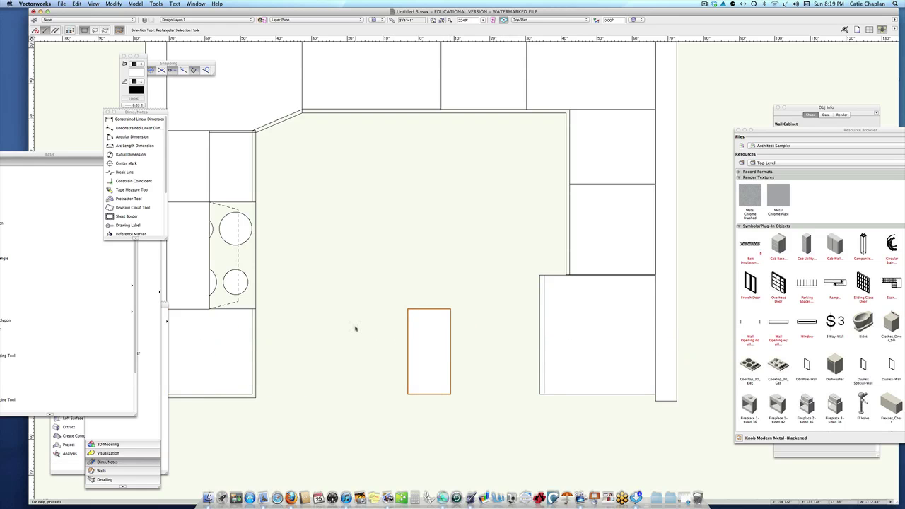
{"action": "key", "text": "super+l"}
{"action": "key", "text": "super+l"}
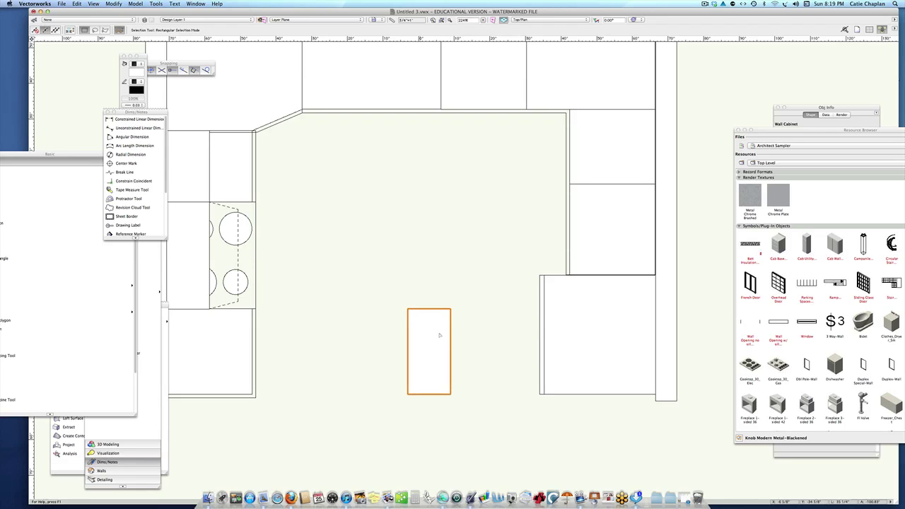
{"action": "left_click", "coordinate": [135, 119]}
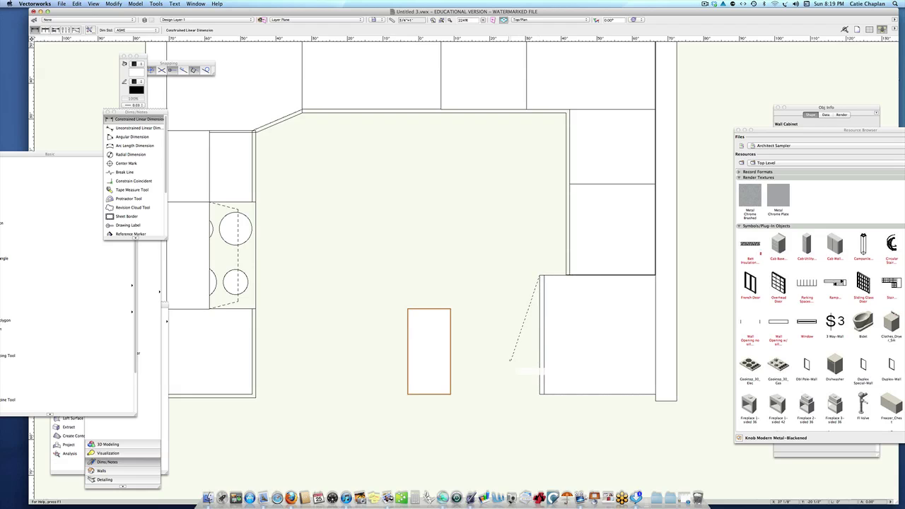
{"action": "left_click", "coordinate": [538, 274]}
{"action": "left_click", "coordinate": [539, 393]}
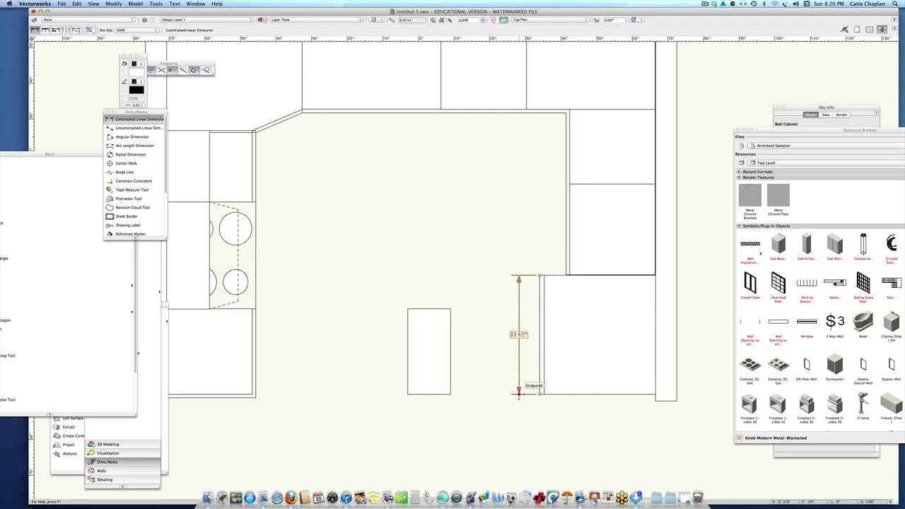
{"action": "key", "text": "Escape"}
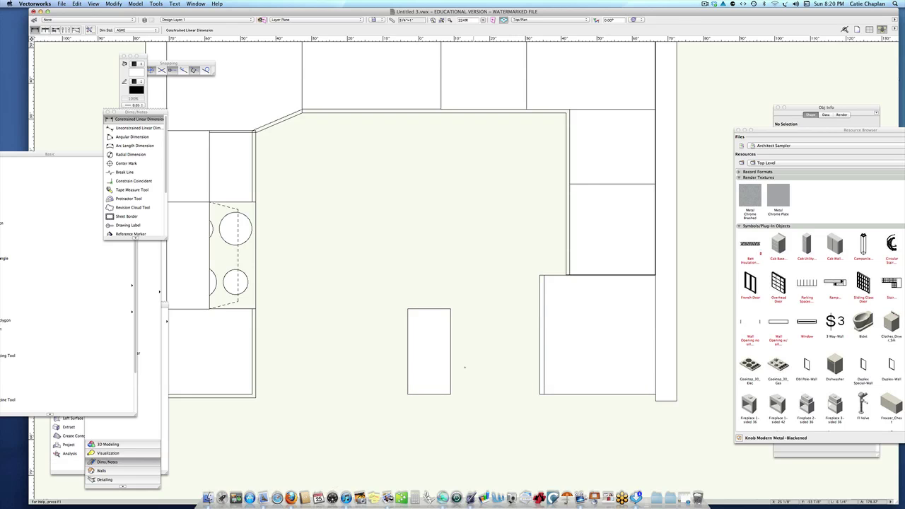
Set the new wall cabinet's Length to 33 1/2".
{"action": "key", "text": "x"}
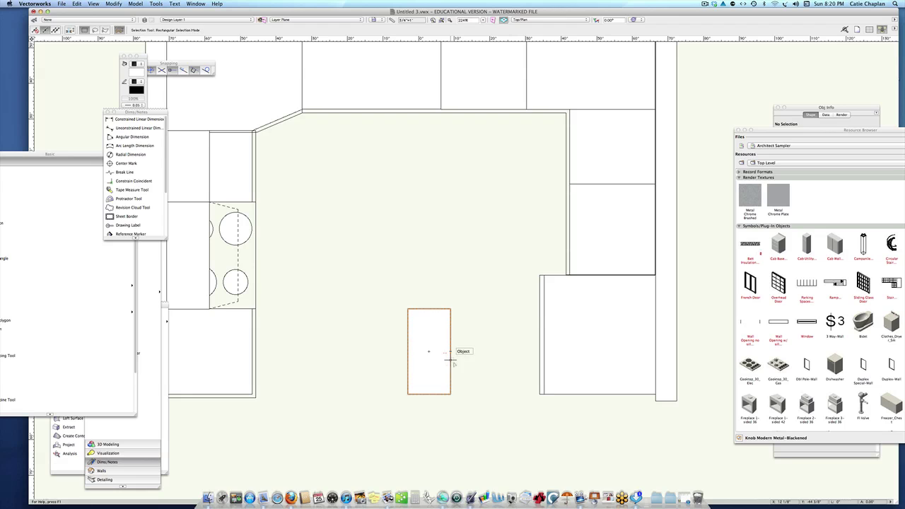
{"action": "left_click", "coordinate": [451, 363]}
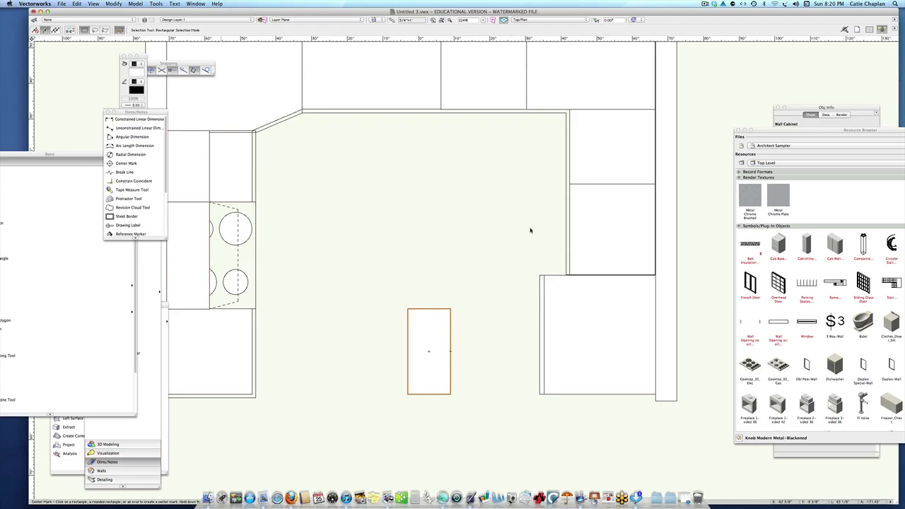
{"action": "left_click_drag", "start_coordinate": [786, 106], "coordinate": [568, 139]}
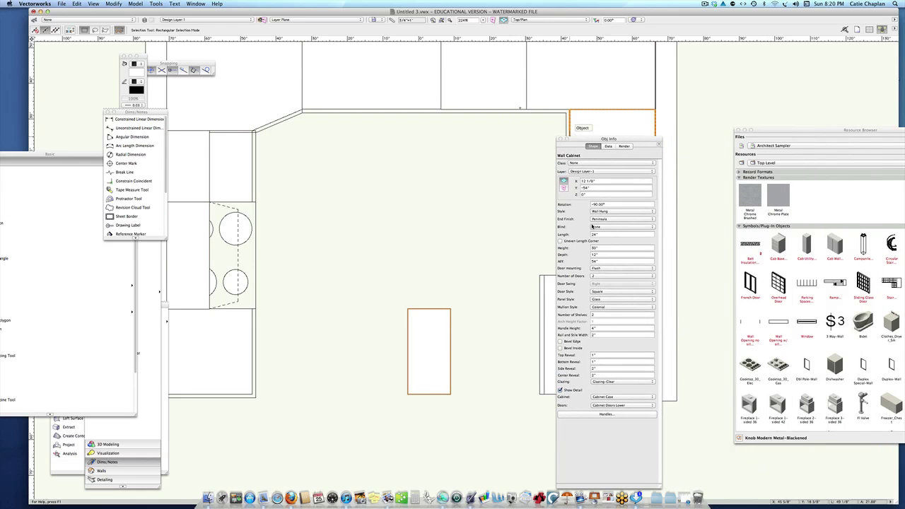
{"action": "left_click", "coordinate": [598, 234]}
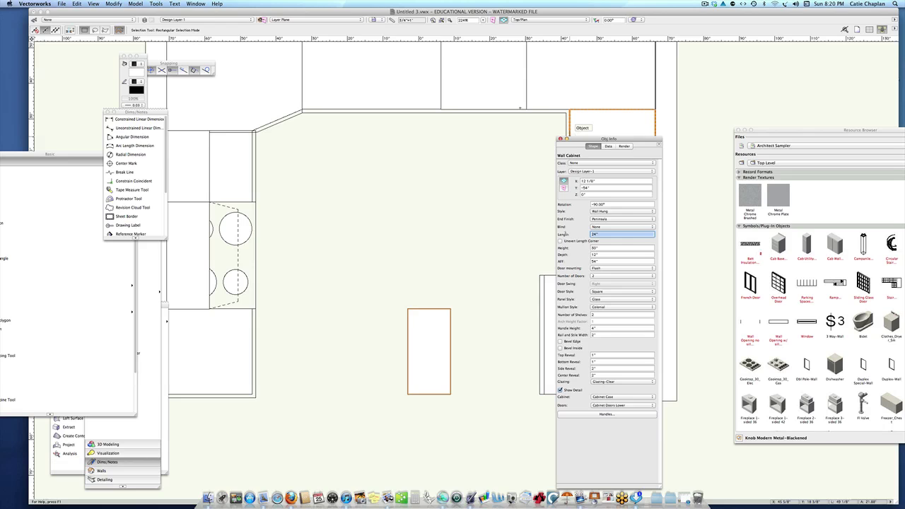
{"action": "type", "text": "33.5"}
{"action": "key", "text": "Return"}
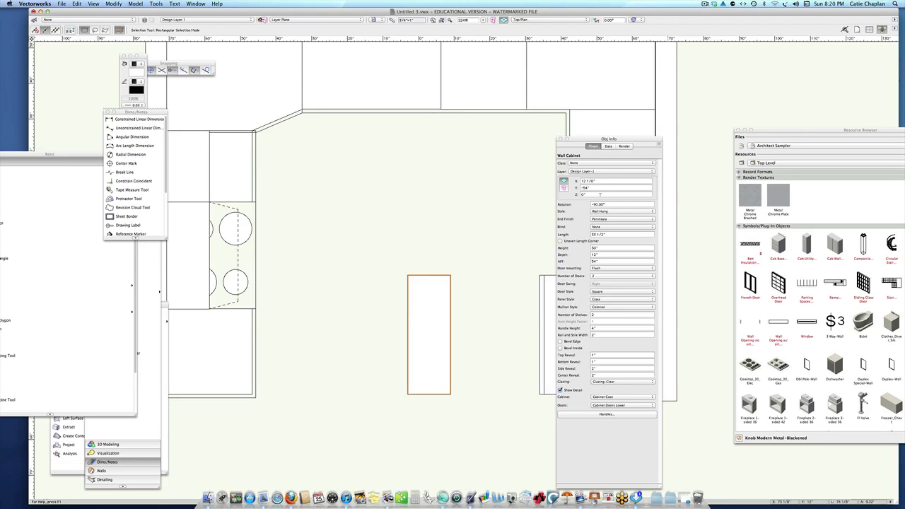
Set the cabinet's Depth to 21" and move it over the fridge space.
{"action": "left_click_drag", "start_coordinate": [633, 141], "coordinate": [706, 147]}
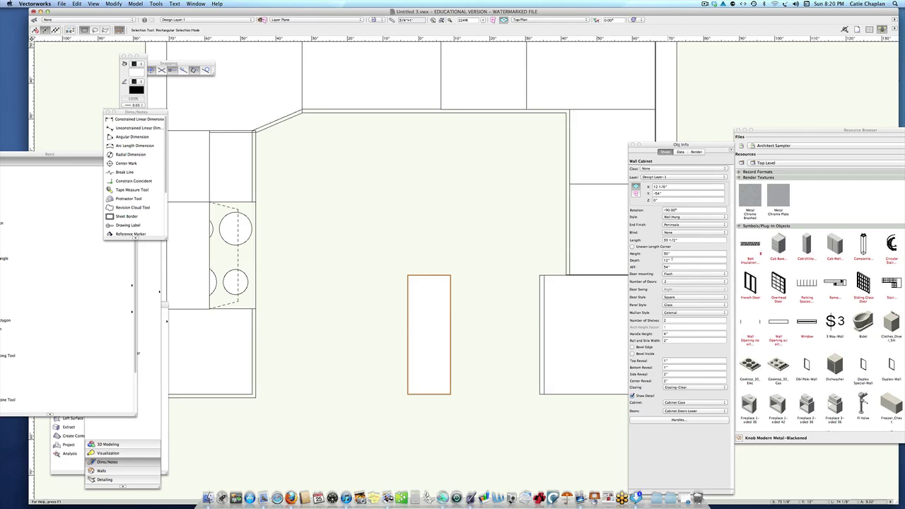
{"action": "left_click", "coordinate": [671, 260]}
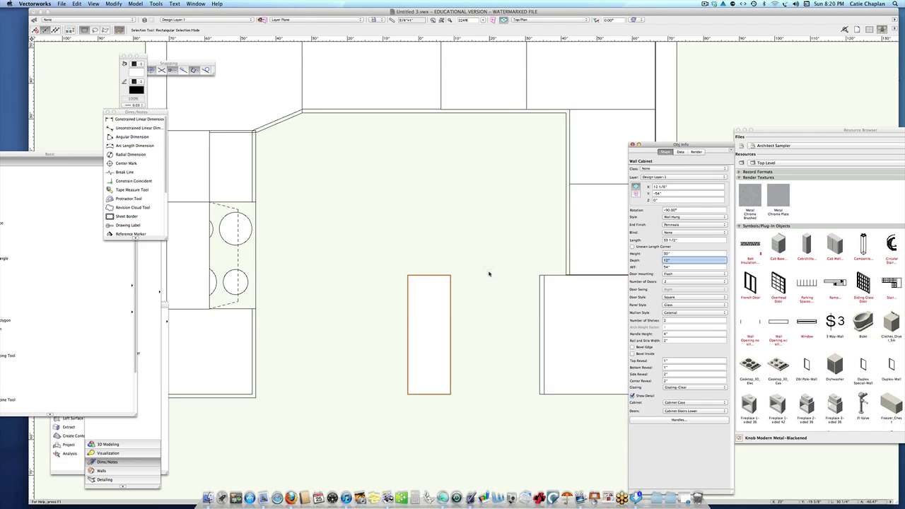
{"action": "type", "text": "21"}
{"action": "key", "text": "Return"}
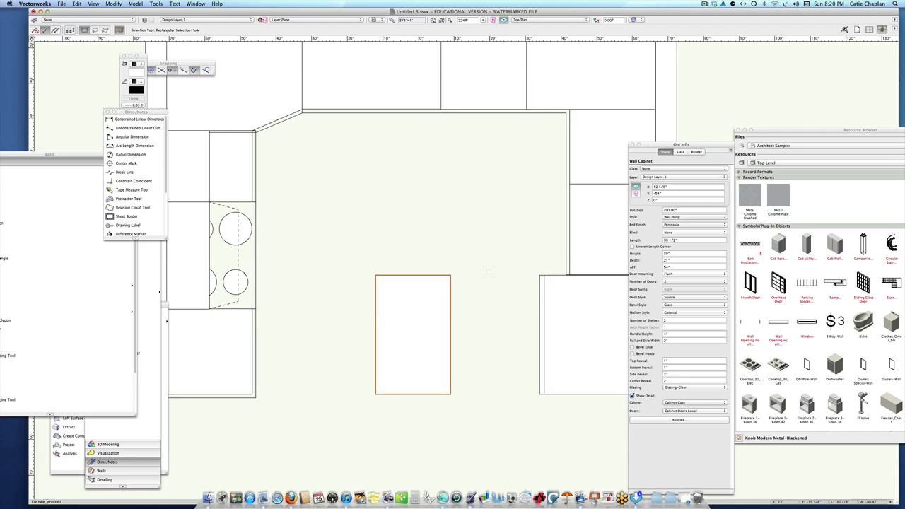
{"action": "left_click_drag", "start_coordinate": [710, 144], "coordinate": [787, 184]}
{"action": "left_click_drag", "start_coordinate": [449, 333], "coordinate": [652, 331]}
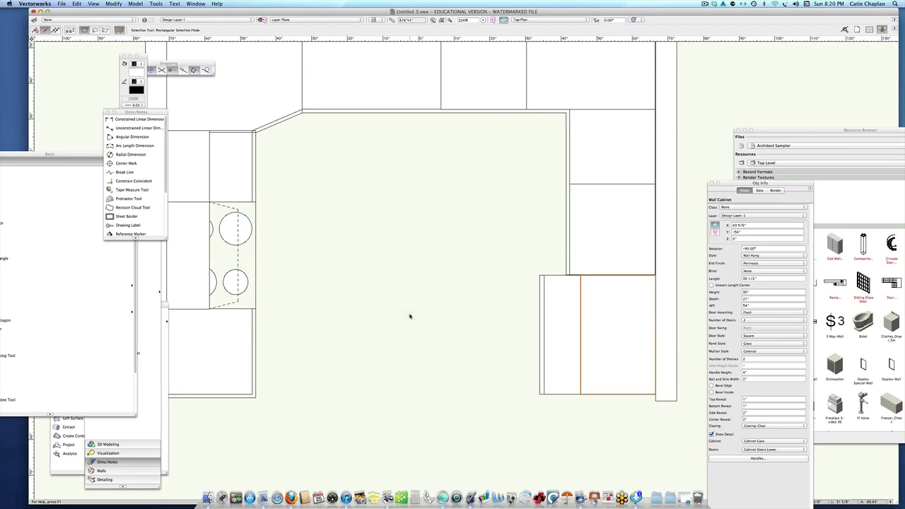
Show the kitchen in Front elevation, framing the window, range and left cabinets.
{"action": "key", "text": "2"}
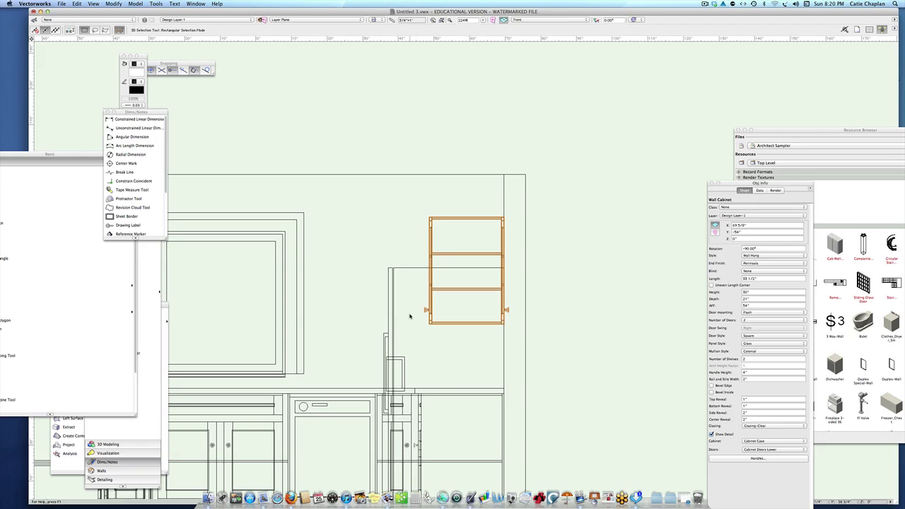
{"action": "middle_click_drag", "start_coordinate": [606, 229], "coordinate": [688, 220]}
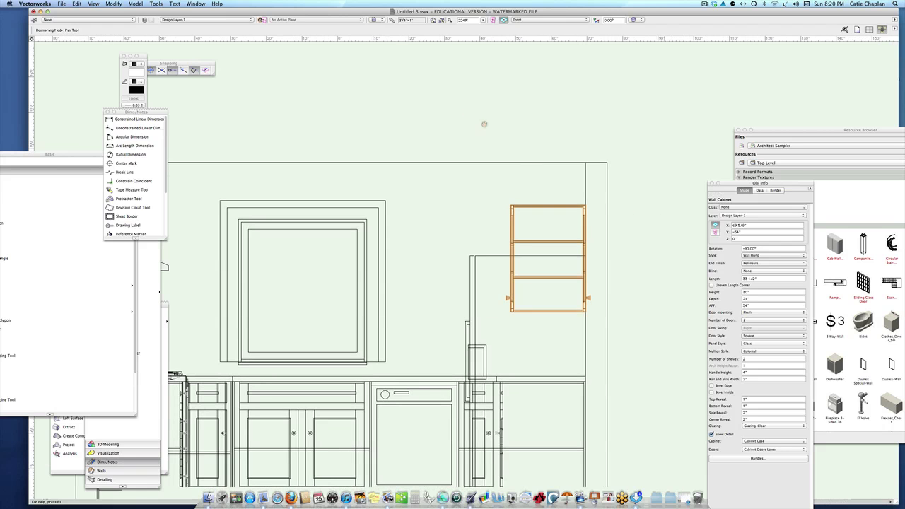
{"action": "mouse_move", "coordinate": [491, 117]}
{"action": "middle_mouse_down"}
{"action": "mouse_move", "coordinate": [583, 97]}
{"action": "mouse_move", "coordinate": [570, 98]}
{"action": "middle_mouse_up"}
{"action": "middle_click_drag", "start_coordinate": [607, 159], "coordinate": [606, 157]}
{"action": "left_click", "coordinate": [237, 181], "text": "shift"}
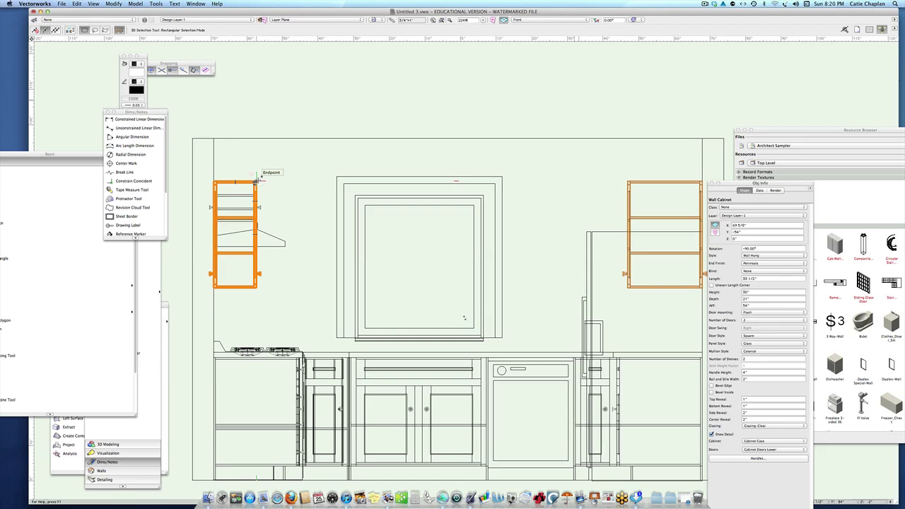
{"action": "left_click", "coordinate": [256, 181], "text": "shift"}
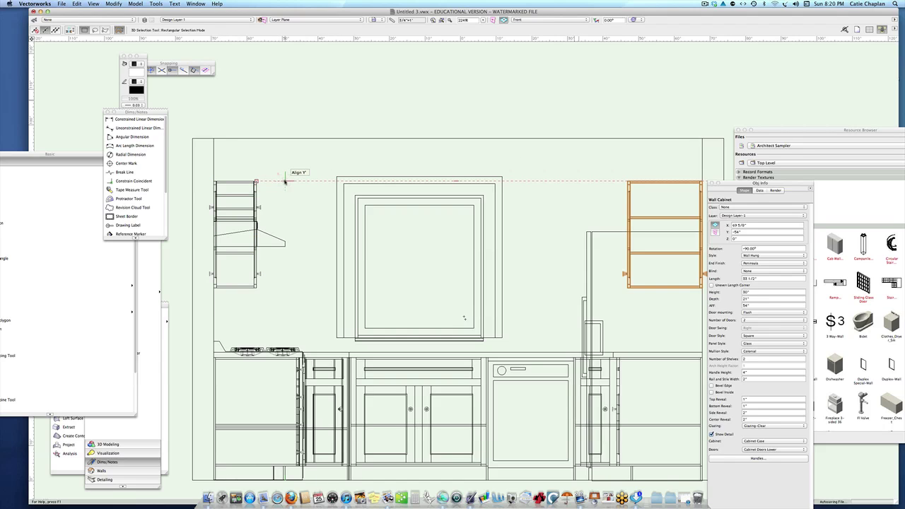
Measure 14 1/4" beside the right wall cabinet with a temporary dimension, then delete it.
{"action": "left_click", "coordinate": [149, 121]}
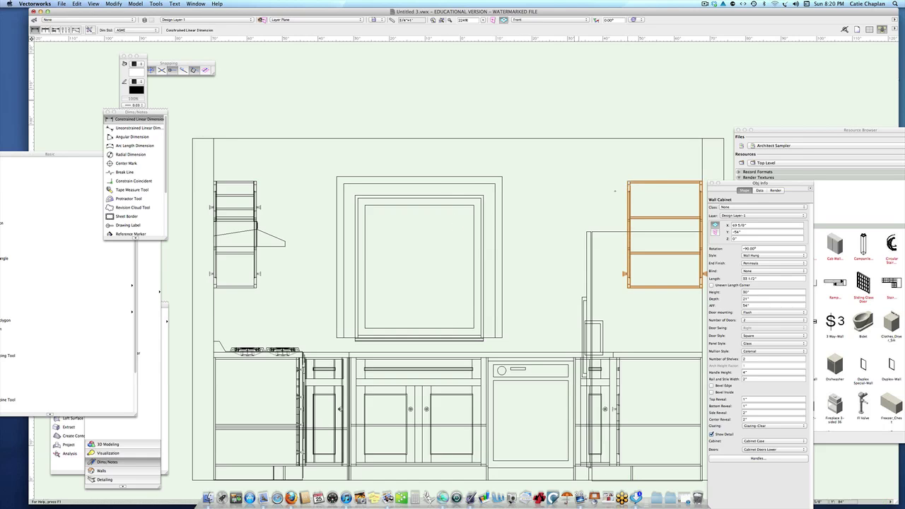
{"action": "left_click", "coordinate": [628, 181]}
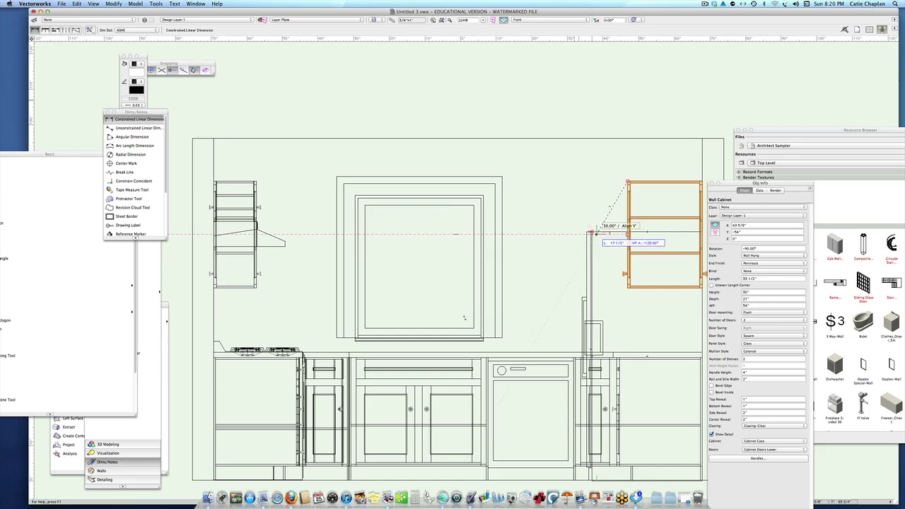
{"action": "left_click", "coordinate": [592, 232]}
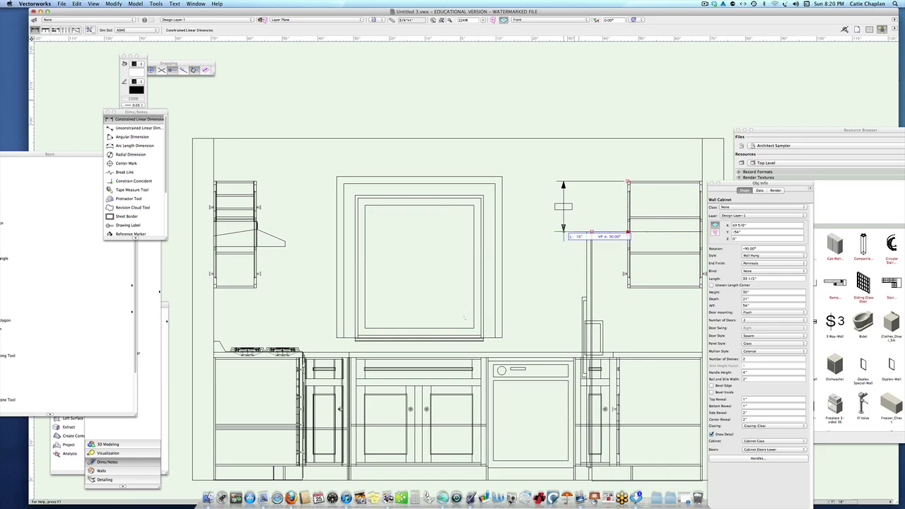
{"action": "left_click", "coordinate": [563, 231]}
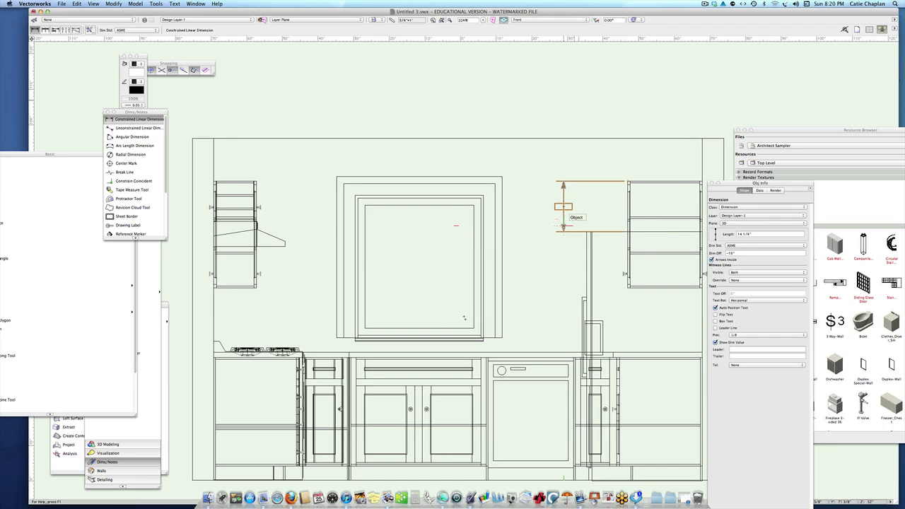
{"action": "key", "text": "Delete"}
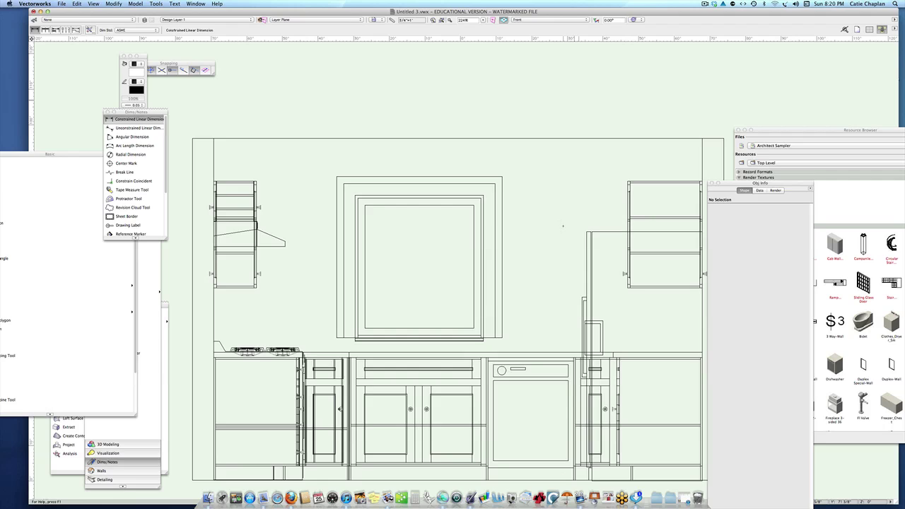
{"action": "key", "text": "x"}
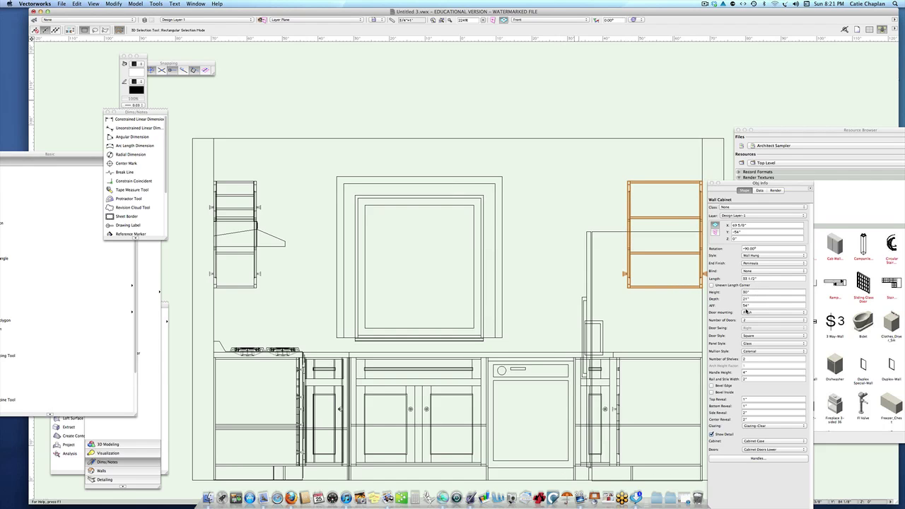
Set the fridge wall cabinet's Height to 12", raise it toward the ceiling, and nudge it right.
{"action": "left_click", "coordinate": [747, 292]}
{"action": "type", "text": "12"}
{"action": "key", "text": "Return"}
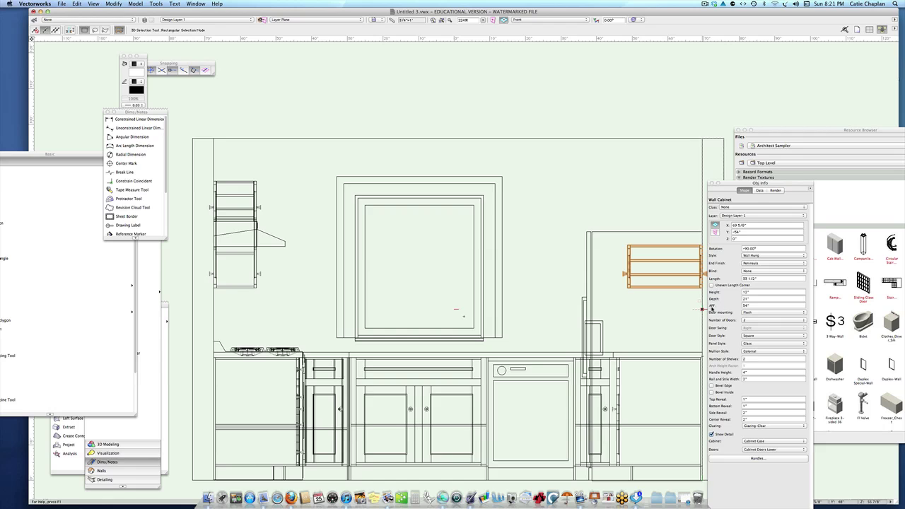
{"action": "left_click_drag", "start_coordinate": [675, 247], "coordinate": [698, 181]}
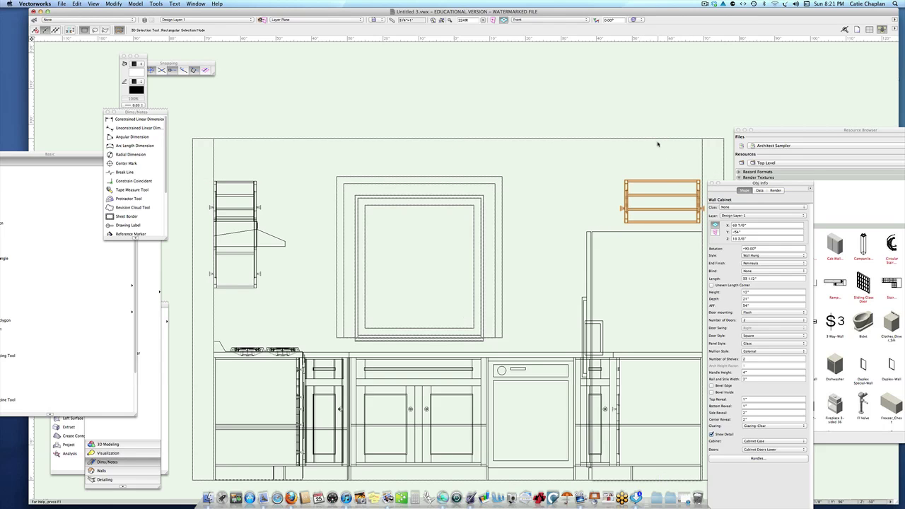
{"action": "key", "text": "shift+Right"}
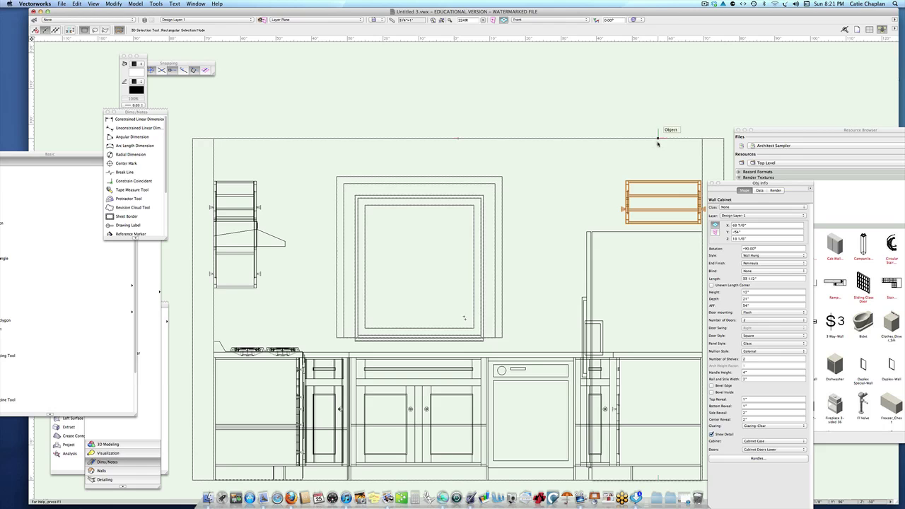
{"action": "key", "text": "shift+Right"}
{"action": "key", "text": "4"}
{"action": "key", "text": "1"}
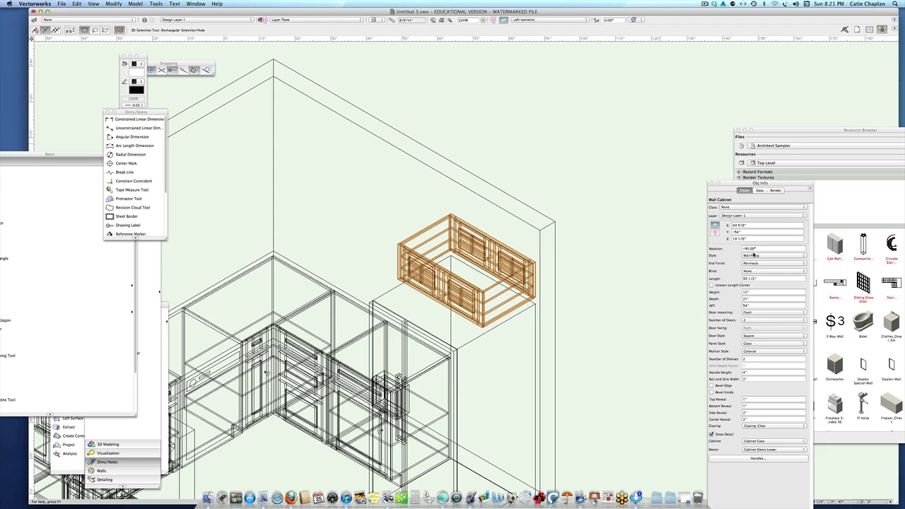
Set the fridge cabinet's End Finish to None and render the model in OpenGL.
{"action": "left_click", "coordinate": [754, 263]}
{"action": "left_click", "coordinate": [754, 256]}
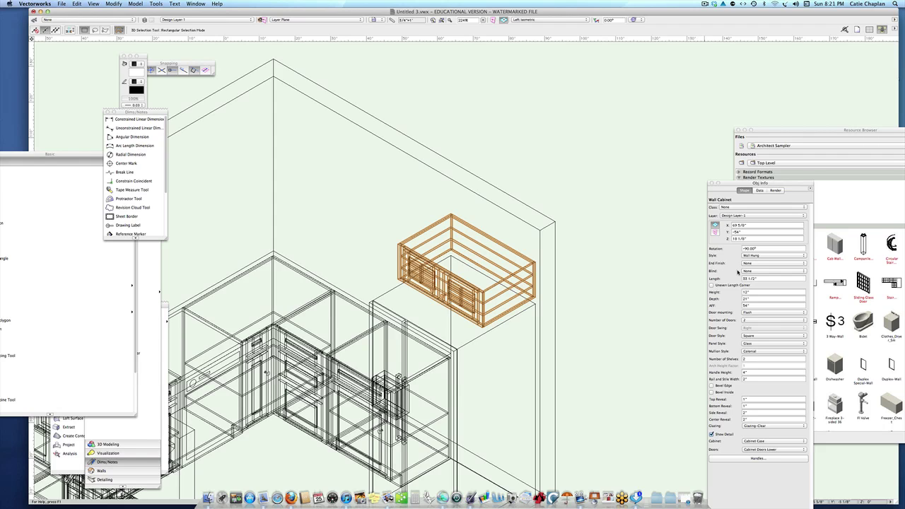
{"action": "left_click", "coordinate": [633, 262]}
{"action": "key", "text": "super+shift+g"}
Set the cabinet's Mullion Style to None so its doors show plain glass.
{"action": "key", "text": "super+z"}
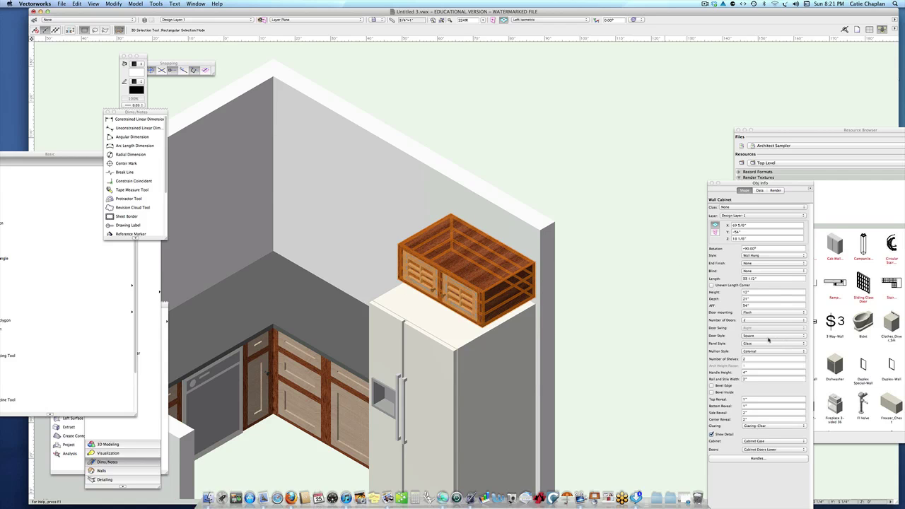
{"action": "left_click", "coordinate": [756, 352]}
{"action": "left_click", "coordinate": [756, 345]}
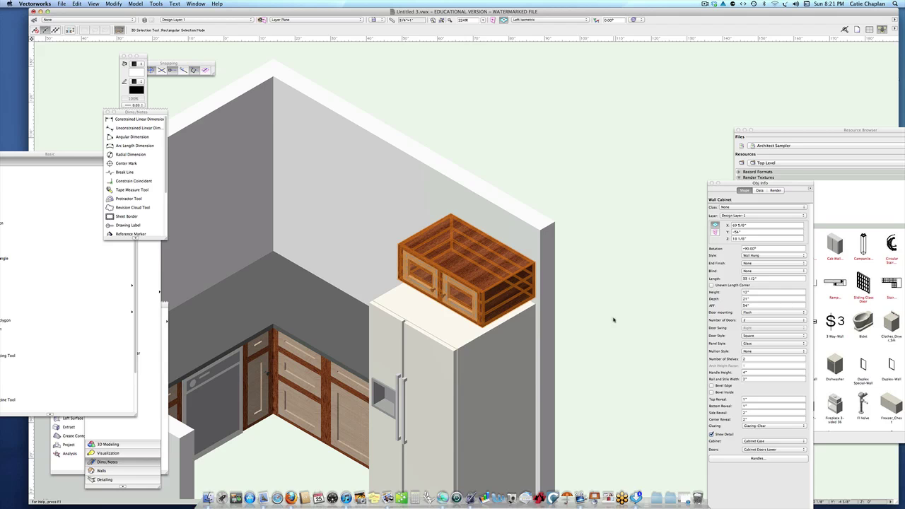
{"action": "left_click", "coordinate": [613, 320]}
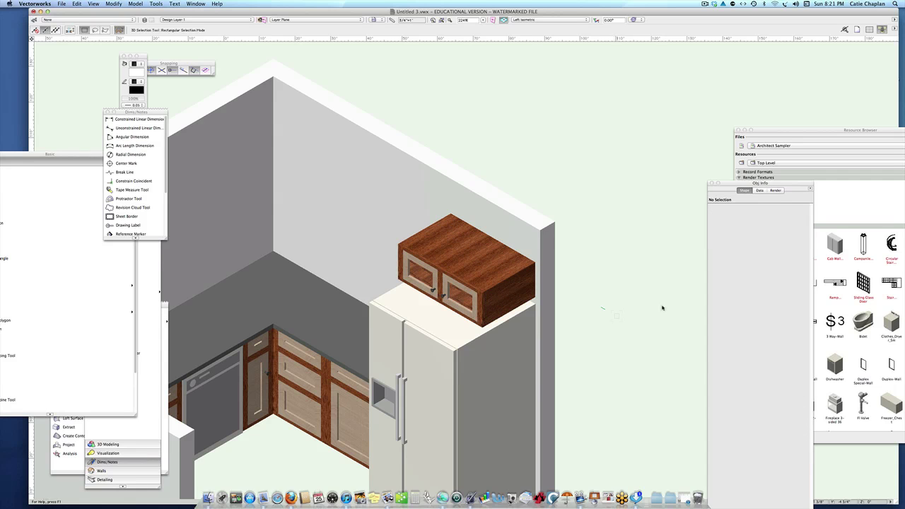
{"action": "middle_click_drag", "start_coordinate": [657, 257], "coordinate": [770, 165]}
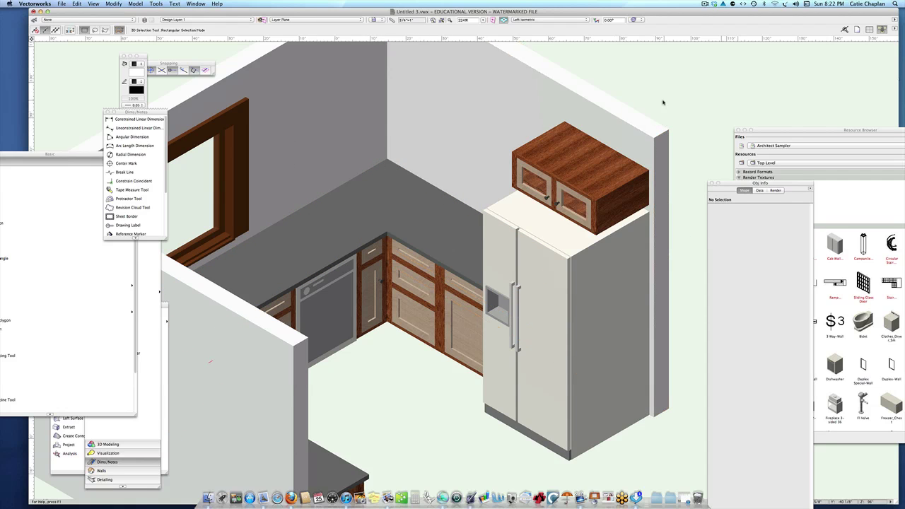
In Top/Plan, place a 24" long wall cabinet beside the range, snapped to the neighbouring cabinet.
{"action": "key", "text": "3"}
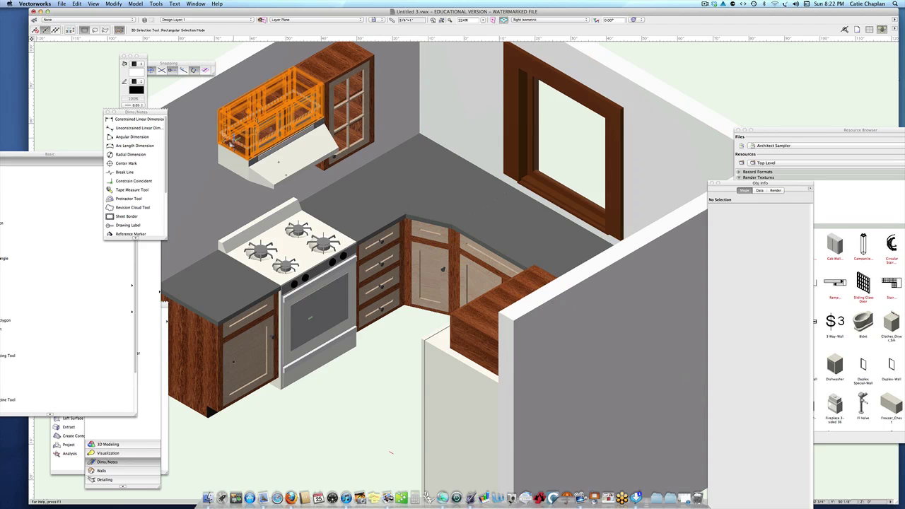
{"action": "key", "text": "0"}
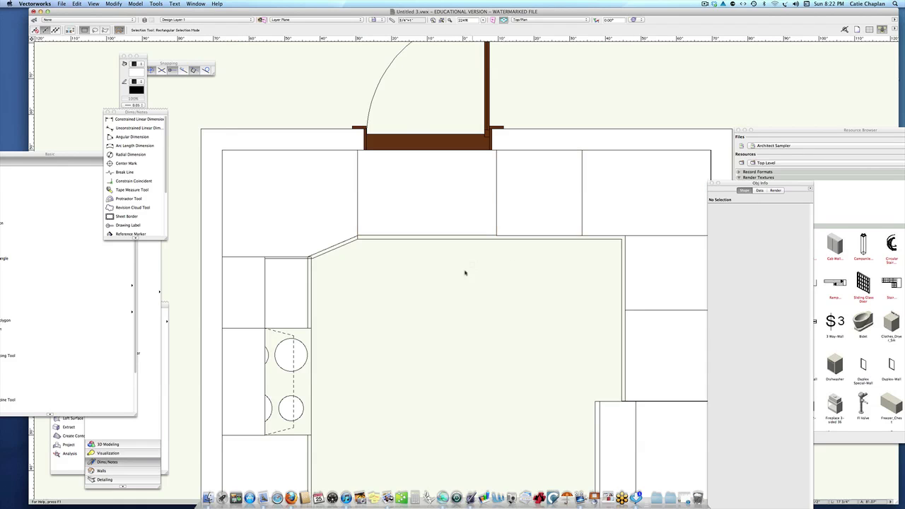
{"action": "middle_click_drag", "start_coordinate": [503, 256], "coordinate": [541, 158]}
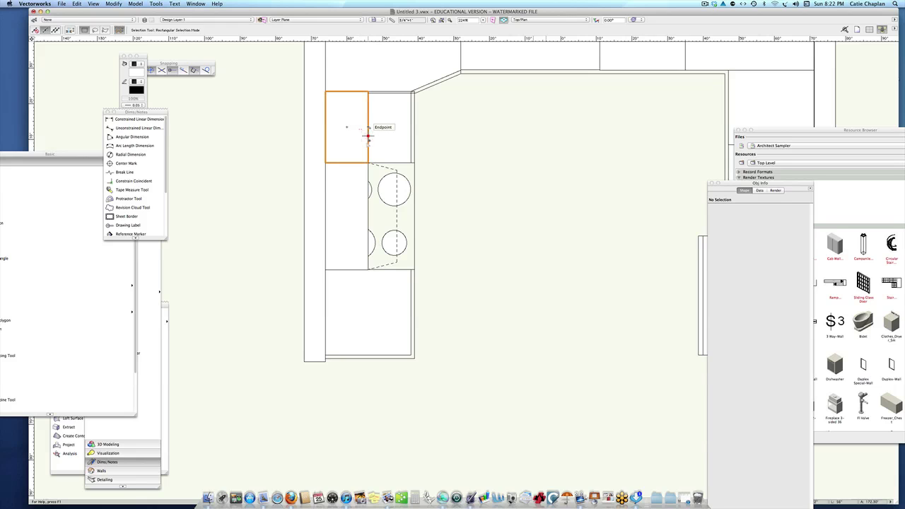
{"action": "left_click_drag", "start_coordinate": [369, 135], "coordinate": [369, 326]}
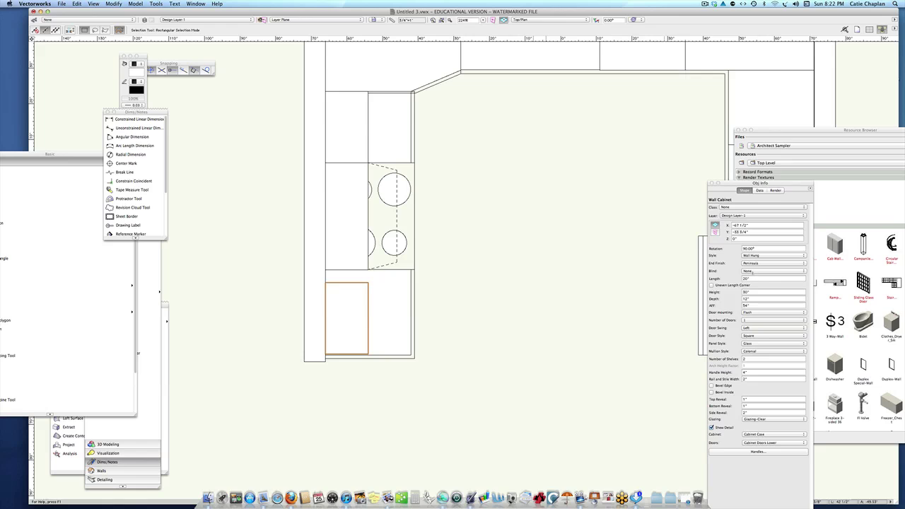
{"action": "left_click", "coordinate": [751, 276]}
{"action": "type", "text": "24"}
{"action": "key", "text": "Return"}
{"action": "mouse_move", "coordinate": [334, 282]}
{"action": "left_mouse_down"}
{"action": "mouse_move", "coordinate": [339, 259]}
{"action": "mouse_move", "coordinate": [343, 271]}
{"action": "left_mouse_up"}
Give the new cabinet 2 doors and show the kitchen rendered in Right Isometric OpenGL.
{"action": "left_click", "coordinate": [754, 321]}
{"action": "left_click", "coordinate": [754, 328]}
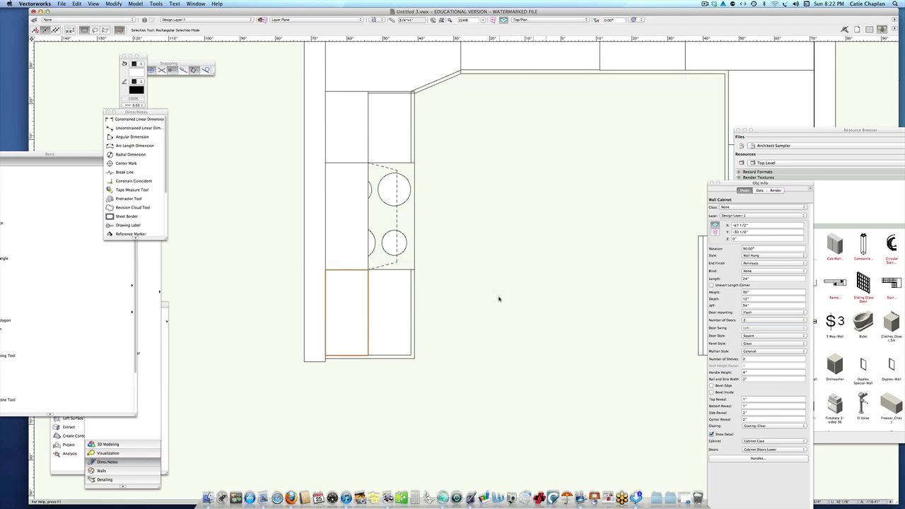
{"action": "key", "text": "3"}
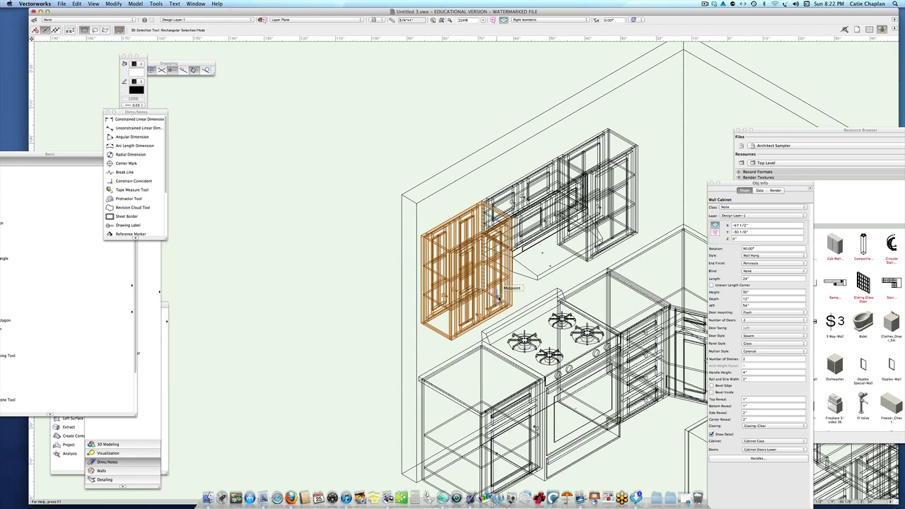
{"action": "key", "text": "super+shift+g"}
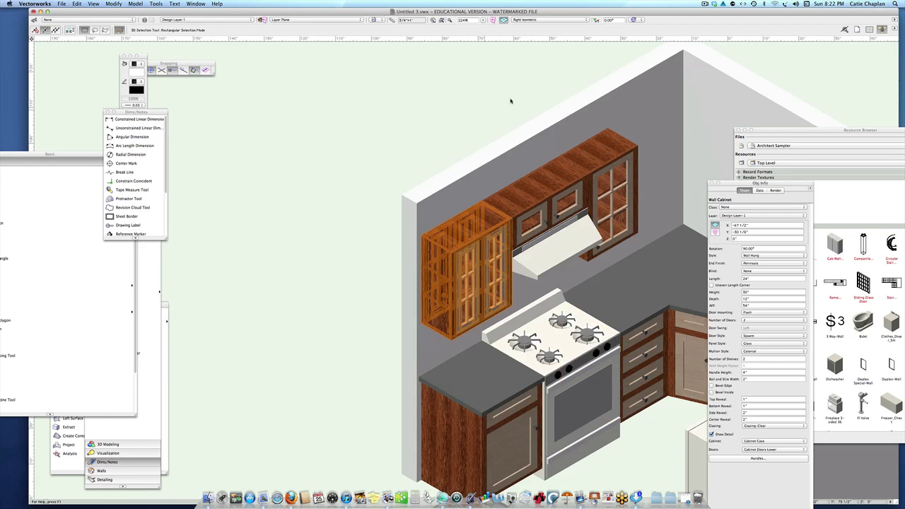
{"action": "middle_click_drag", "start_coordinate": [510, 101], "coordinate": [342, 65]}
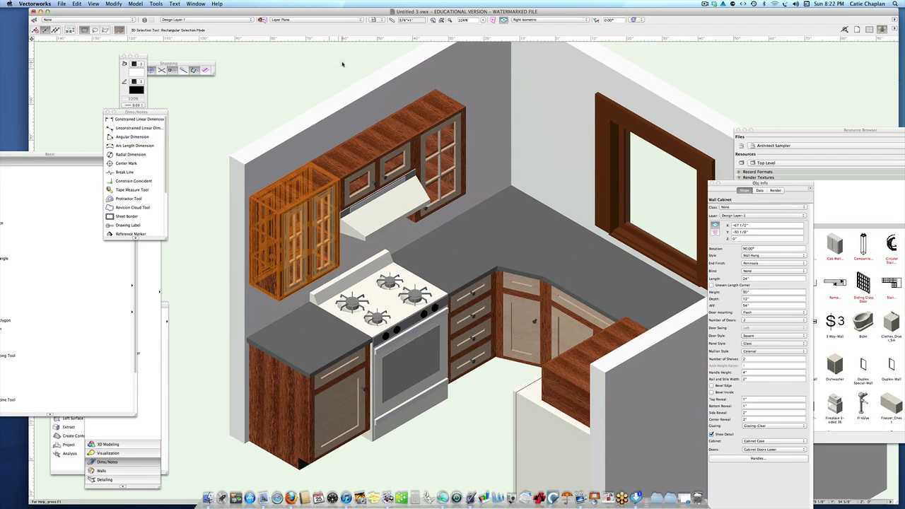
{"action": "left_click", "coordinate": [320, 81]}
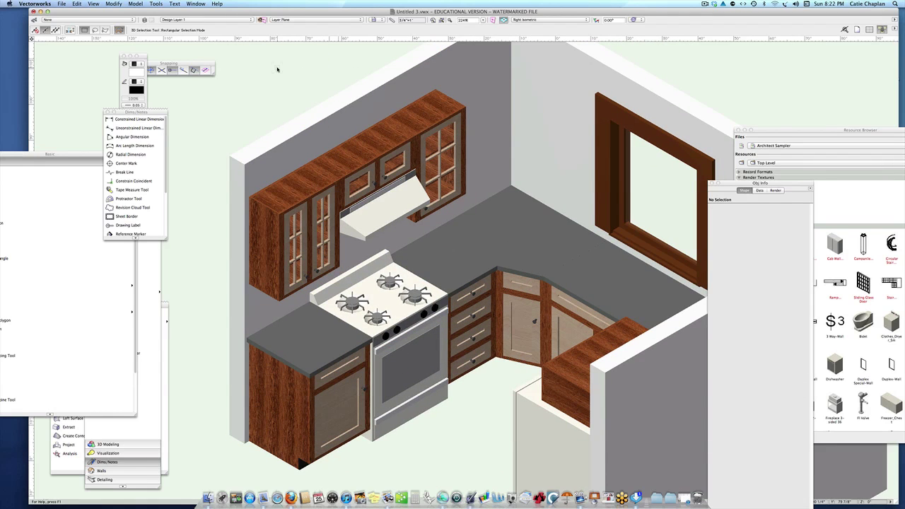